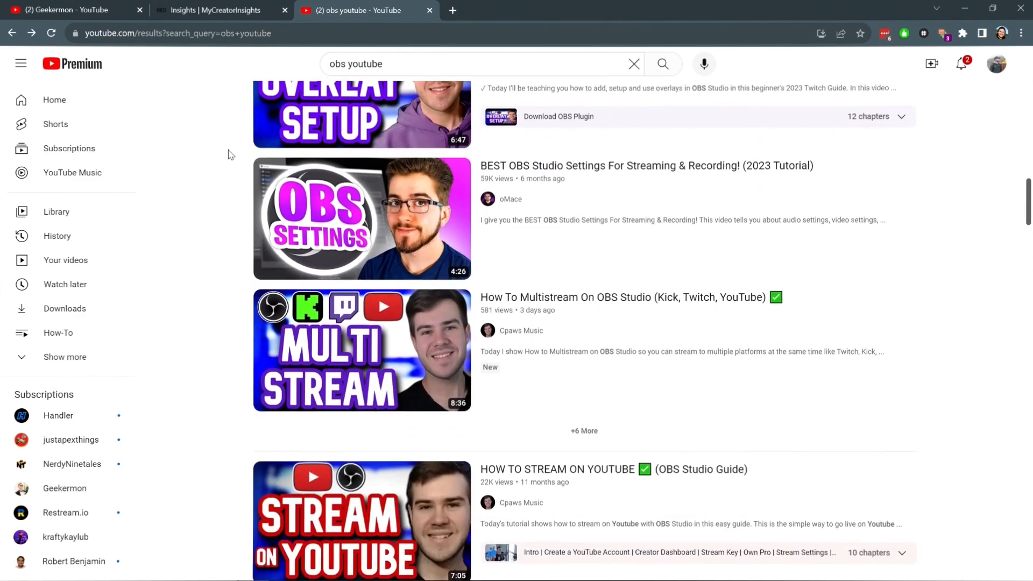
pyautogui.scroll(-3, 231, 154)
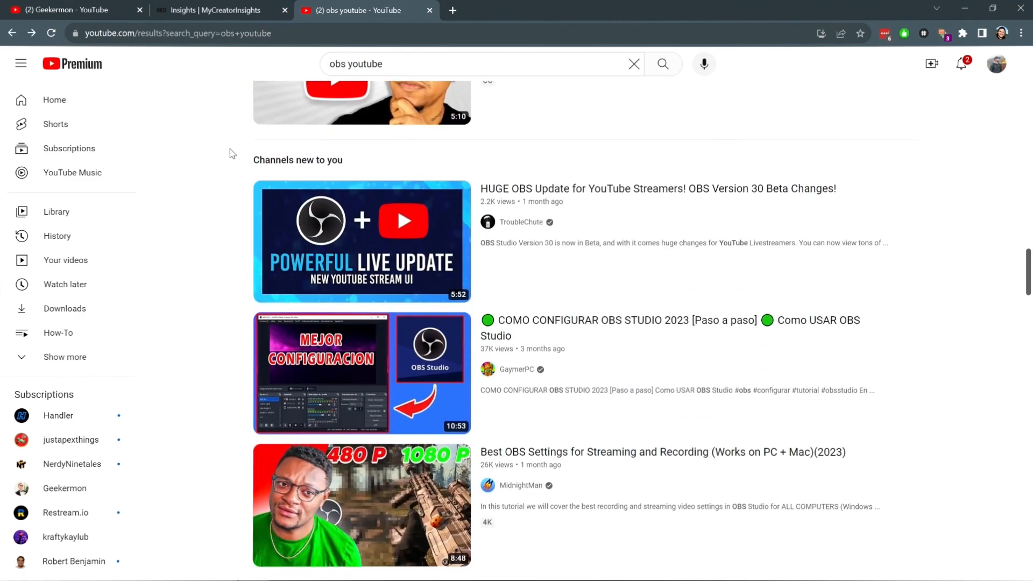
# - Look through the YouTube search results for "obs youtube"
pyautogui.scroll(17, 232, 145)
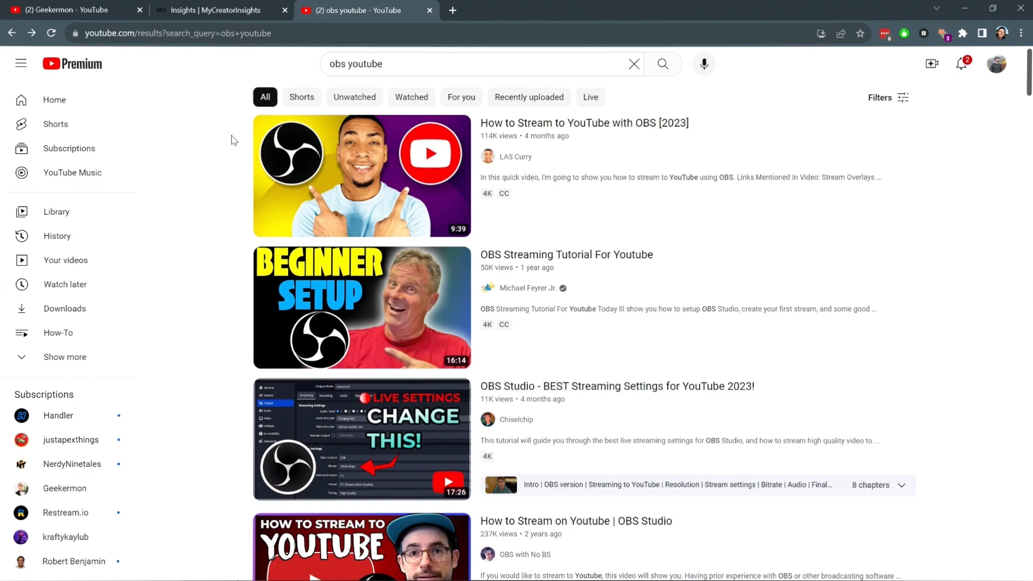
# - Open the video "This Auto Rifle is CRACKED in PVP!! (47 Defeats)" on the Geekermon channel and look over its page
pyautogui.click(70, 10)
pyautogui.click(372, 352)
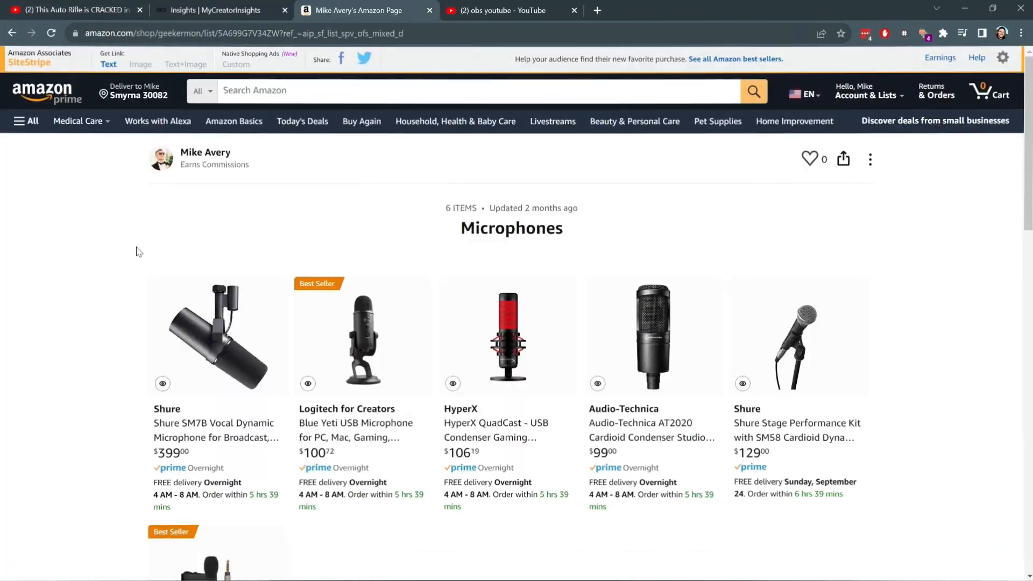
pyautogui.scroll(-2, 141, 253)
pyautogui.scroll(1, 145, 258)
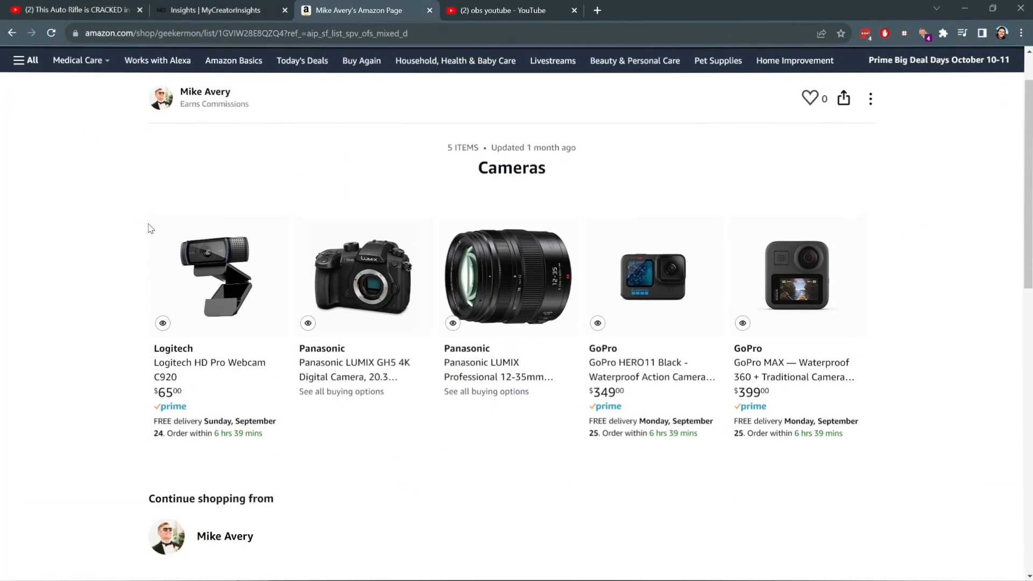
# - Look over the Microphones and Cameras lists on the Amazon storefront and return to the storefront's overview of all lists
pyautogui.scroll(-1, 151, 229)
pyautogui.scroll(1, 151, 229)
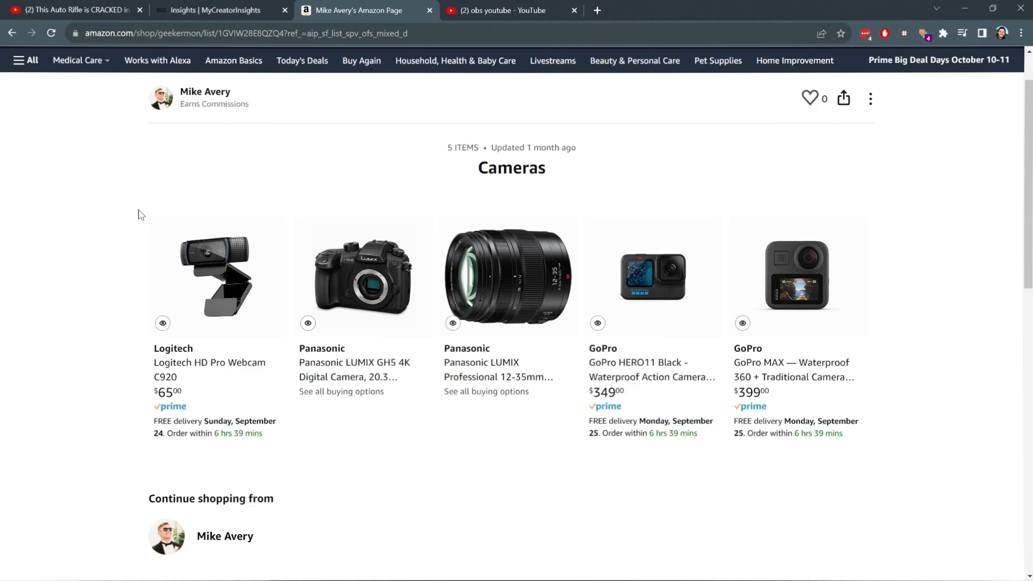
pyautogui.hotkey('alt', 'Left')
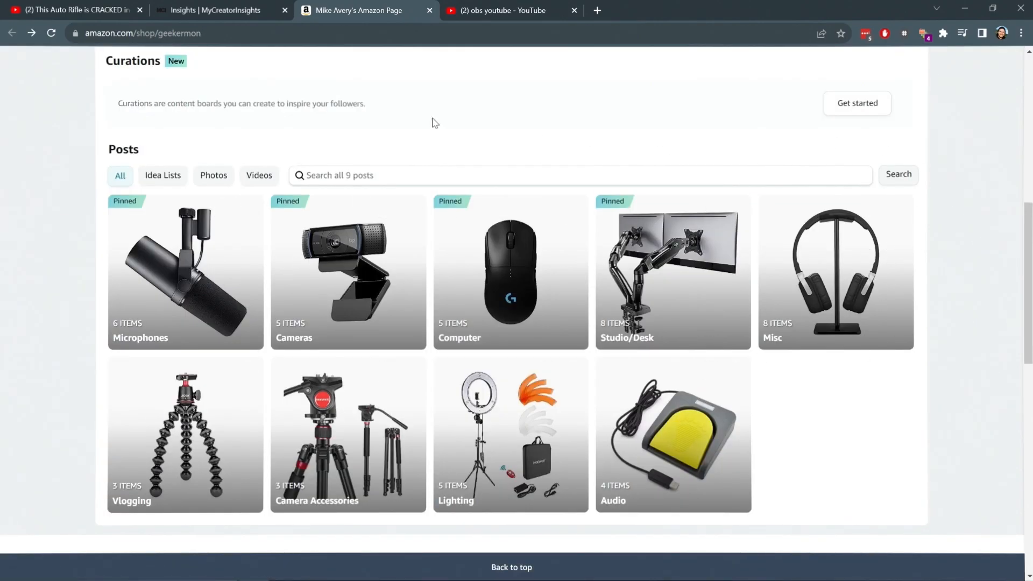
# - View the MyCreatorInsights channel page, return to the YouTube video and set its playback quality to 1080p60
pyautogui.click(234, 9)
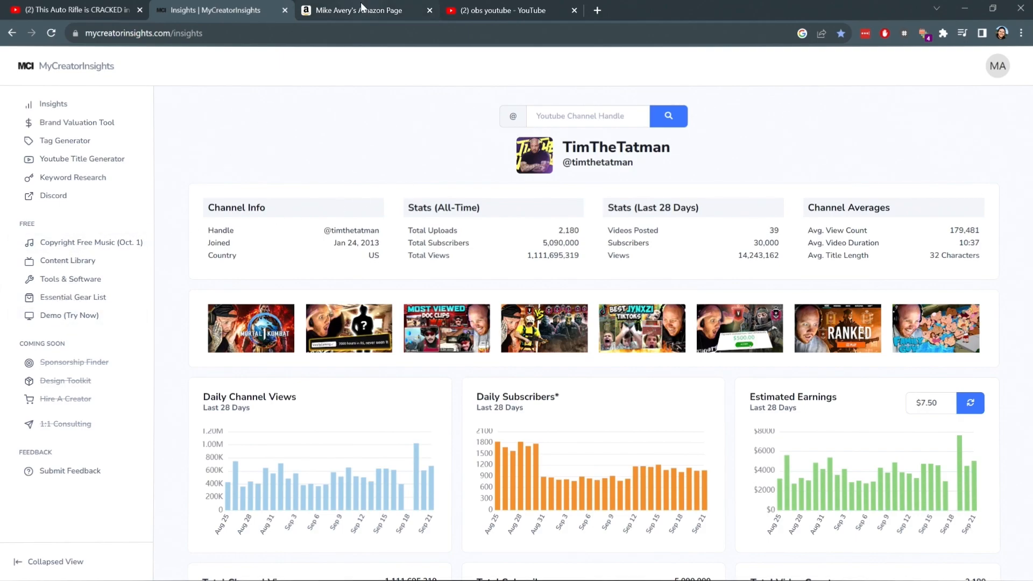
pyautogui.click(75, 9)
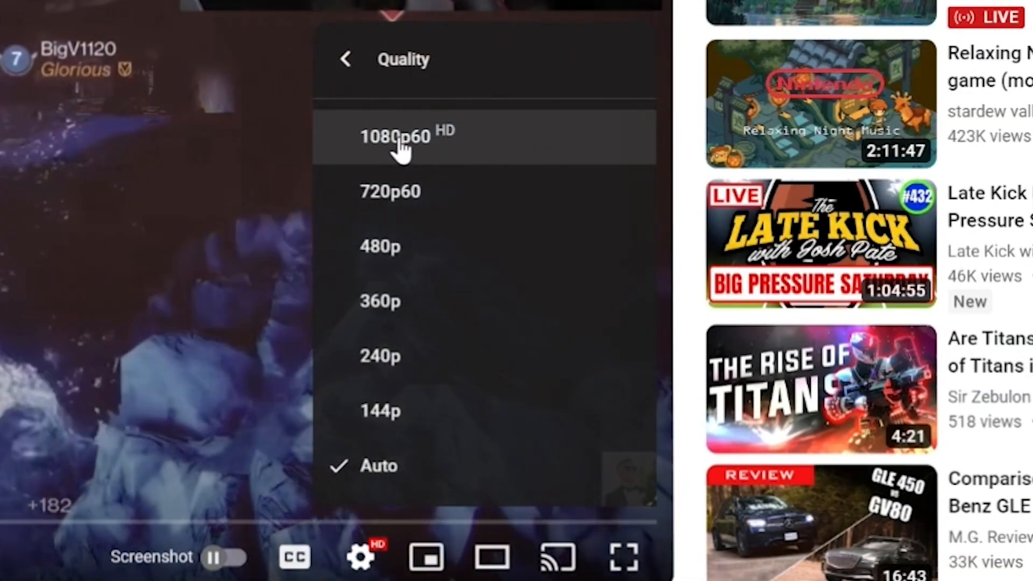
pyautogui.click(403, 141)
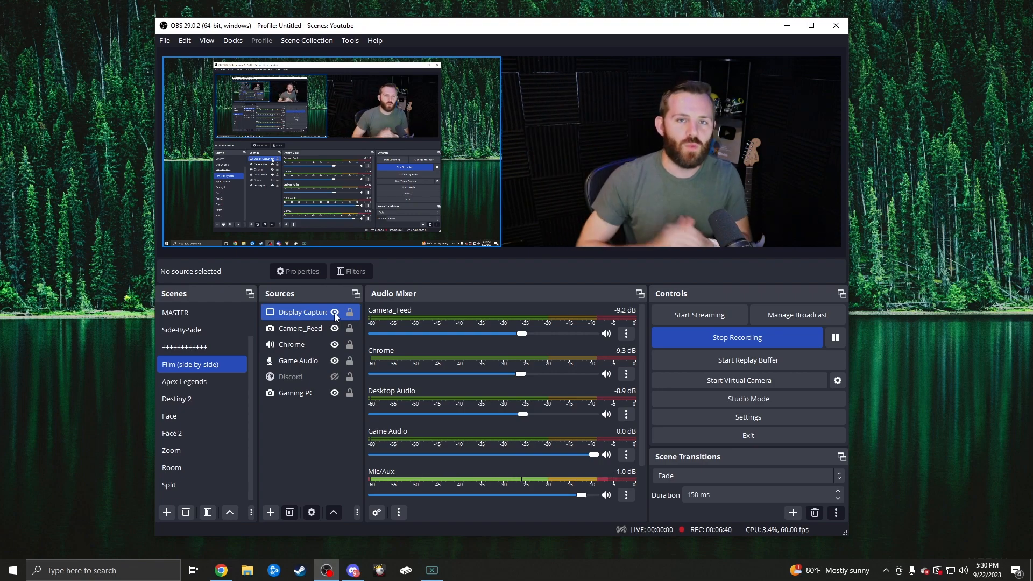
# - Show the source types that can be added to the Film (side by side) scene in OBS
pyautogui.click(598, 263)
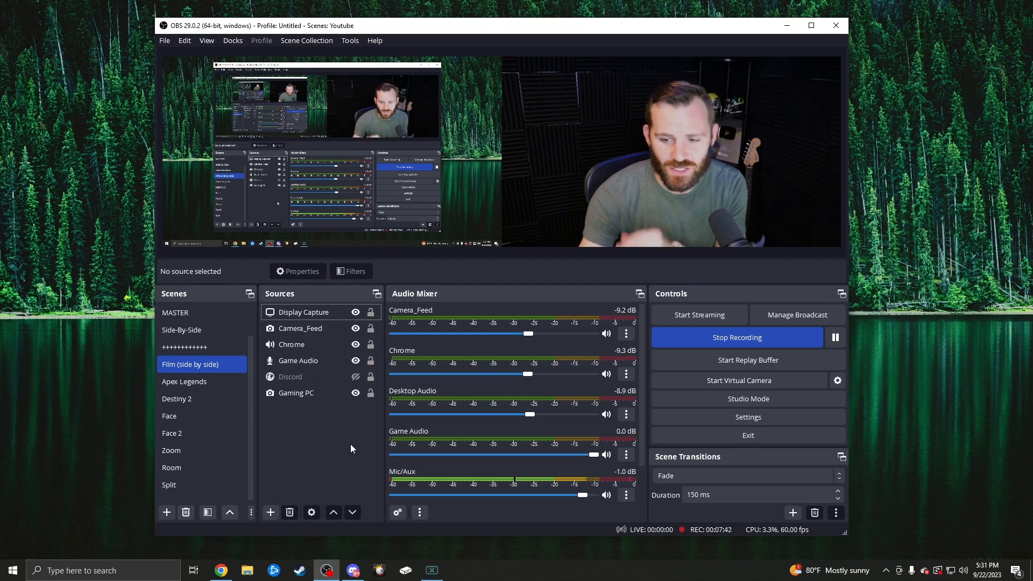
pyautogui.click(203, 481)
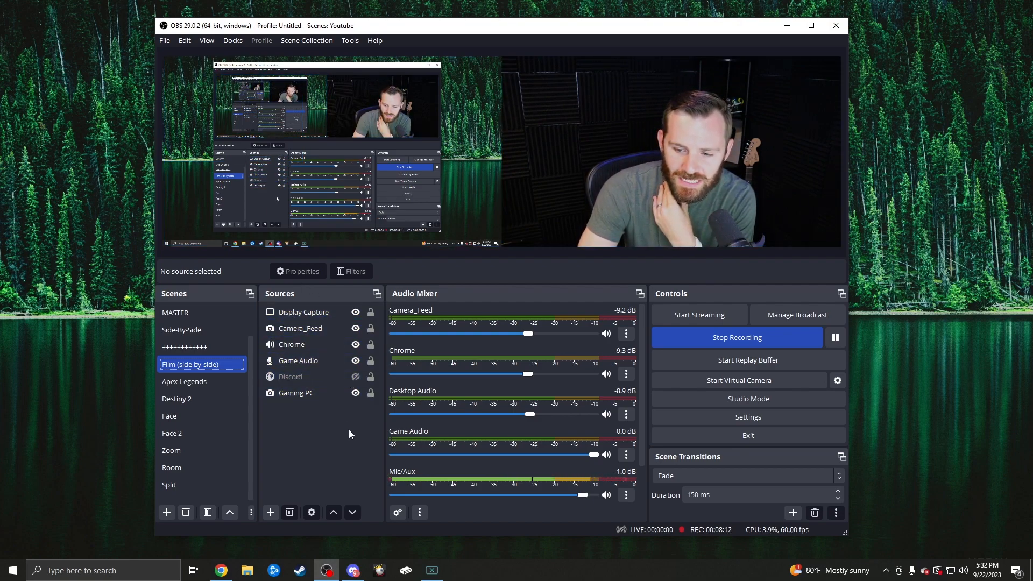
pyautogui.rightClick(320, 435)
pyautogui.moveTo(332, 444)
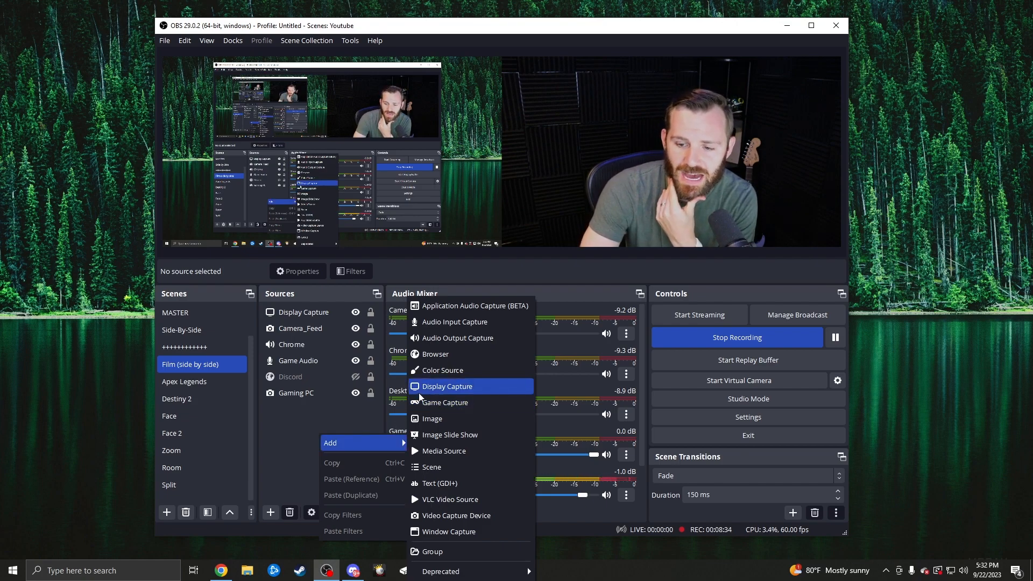
# - Set the Display Capture source to record the display "C24F390: 1920x1080 @ 0,0 (Primary Monitor)"
pyautogui.click(293, 313)
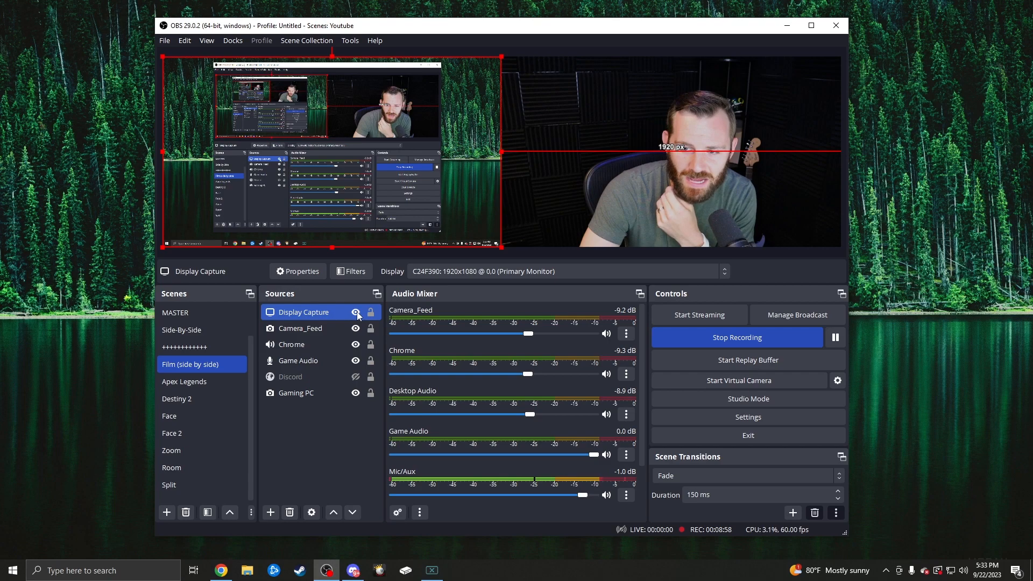
pyautogui.keyDown('ctrl'); pyautogui.click(325, 394); pyautogui.keyUp('ctrl')
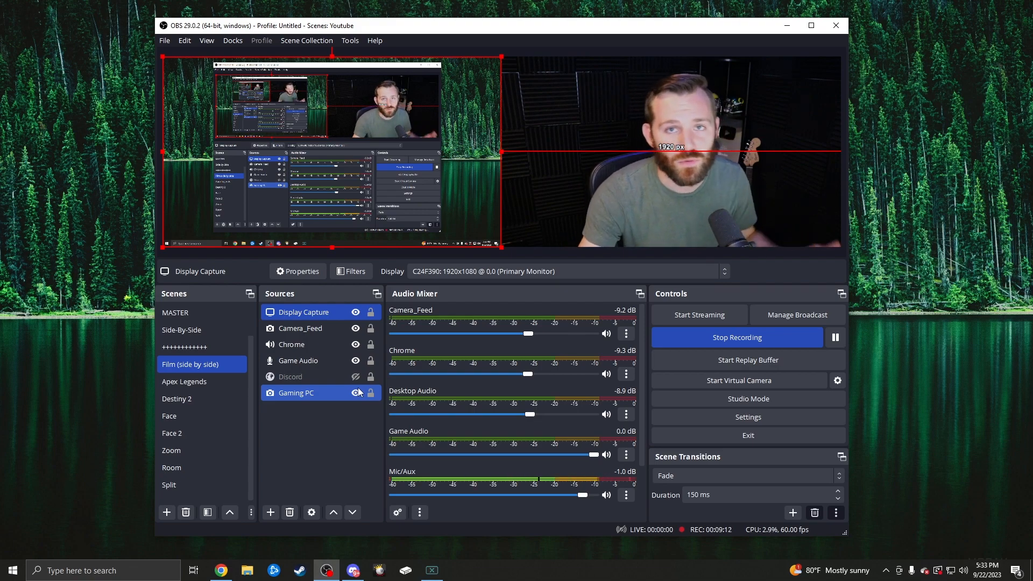
pyautogui.click(346, 313)
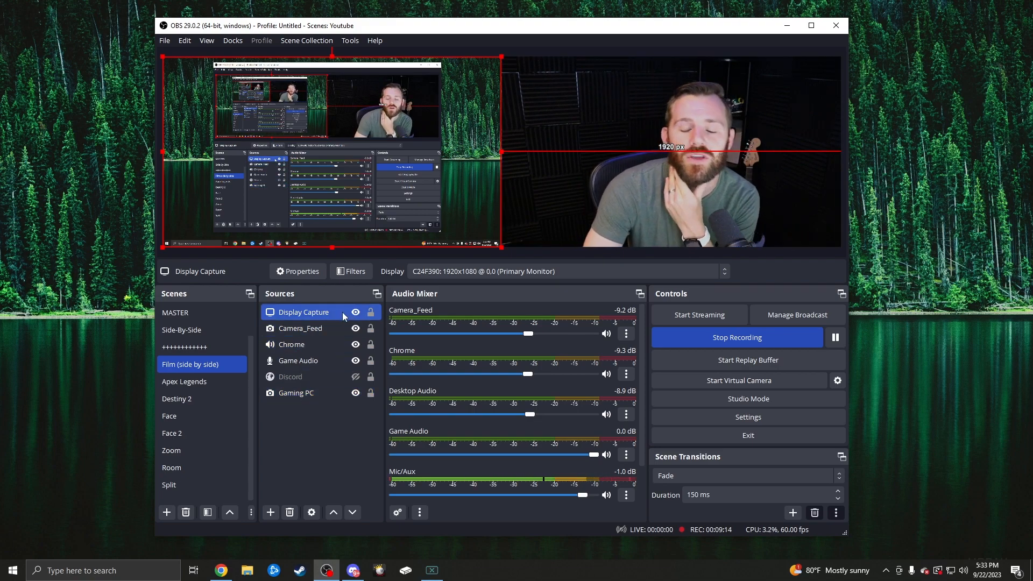
pyautogui.rightClick(342, 312)
pyautogui.click(362, 394)
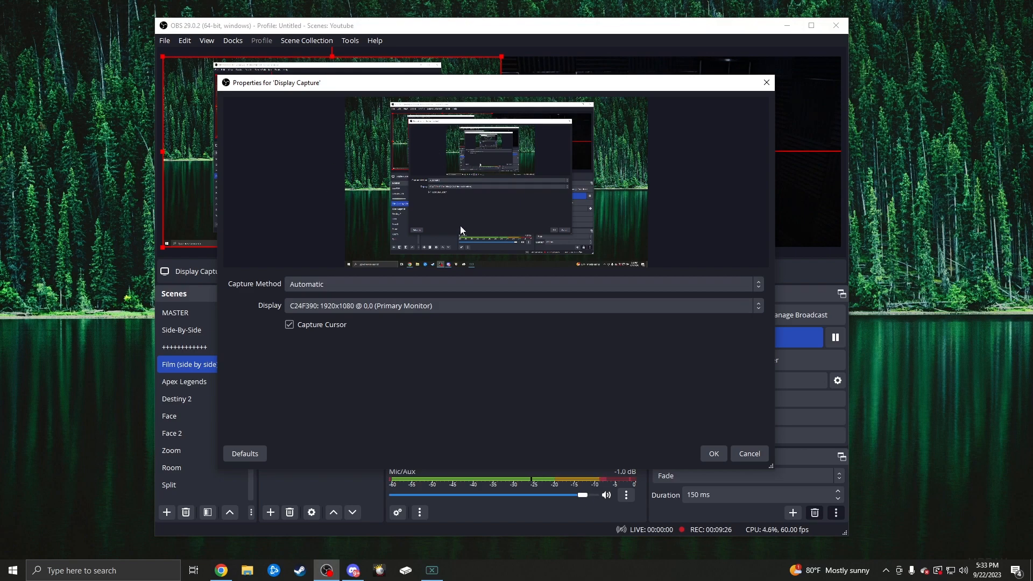
pyautogui.click(417, 305)
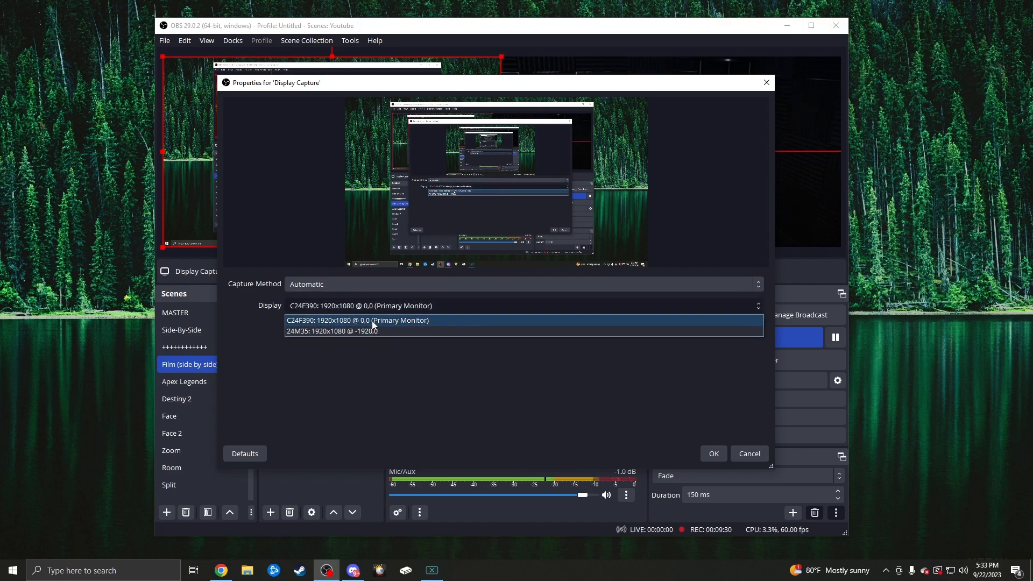
pyautogui.click(373, 321)
pyautogui.click(710, 455)
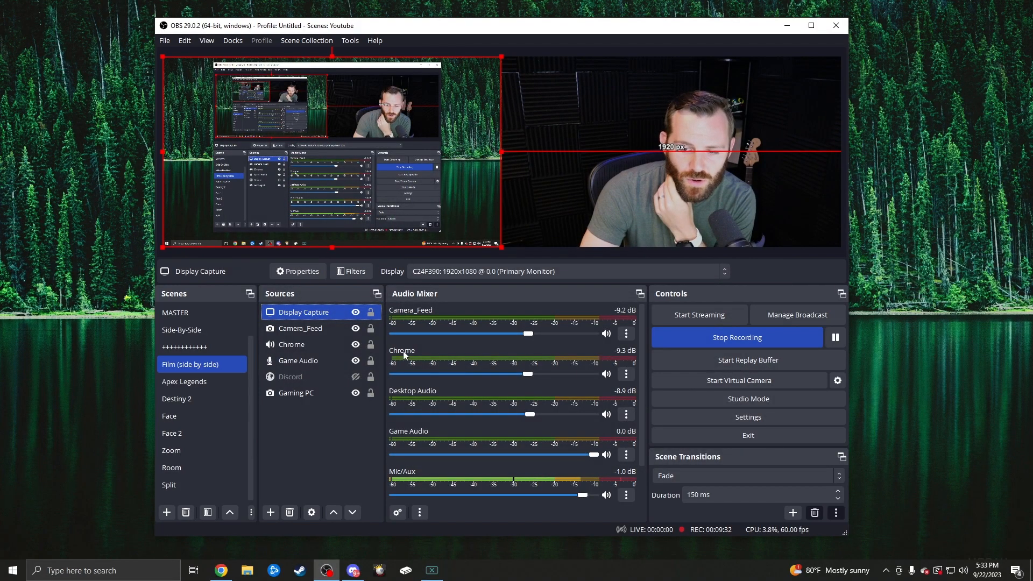
# - Check the available capture devices and the resolution and FPS options in the Camera_Feed source's properties, leaving them unchanged
pyautogui.click(271, 512)
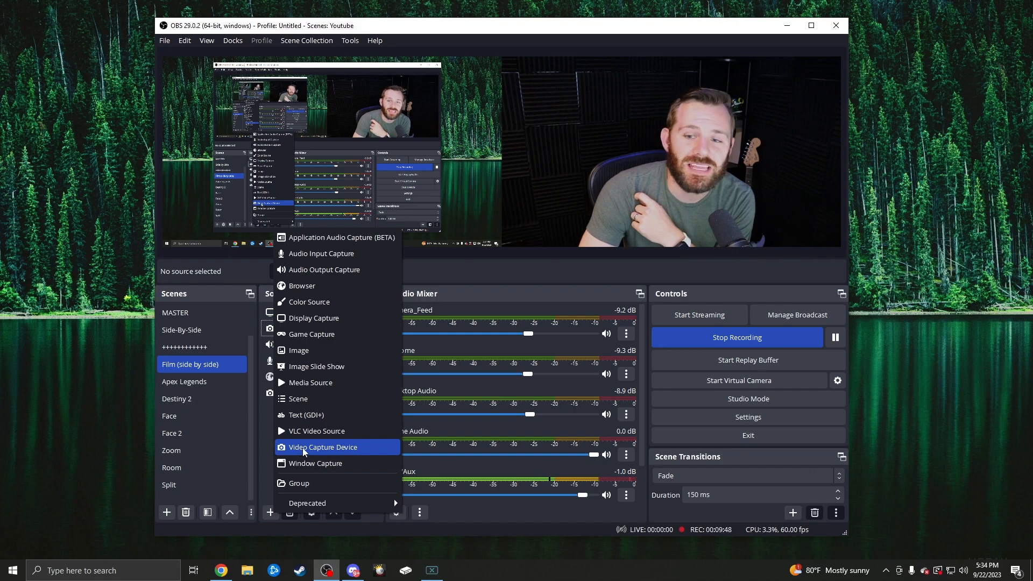
pyautogui.click(286, 312)
pyautogui.rightClick(274, 313)
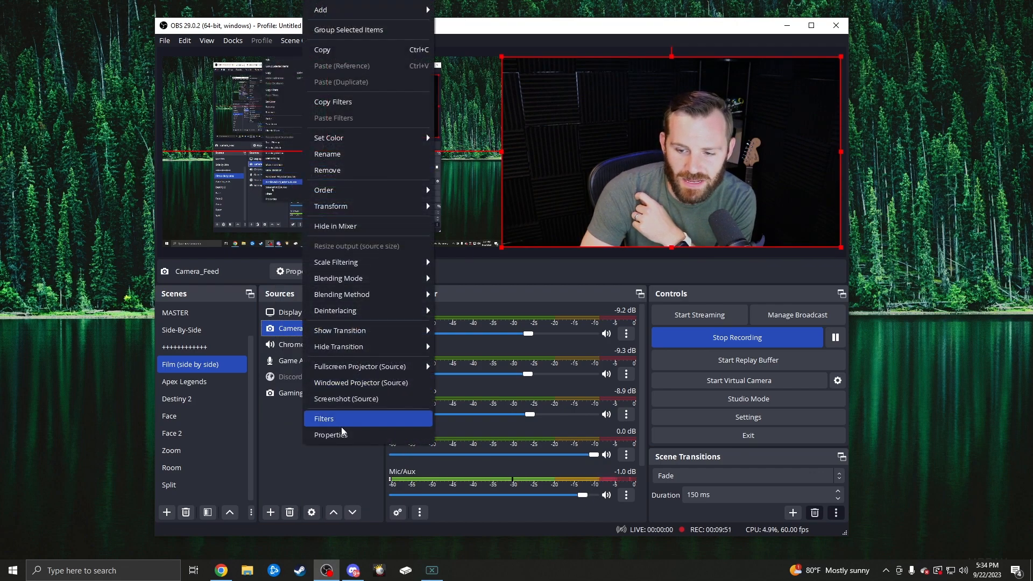
pyautogui.click(345, 436)
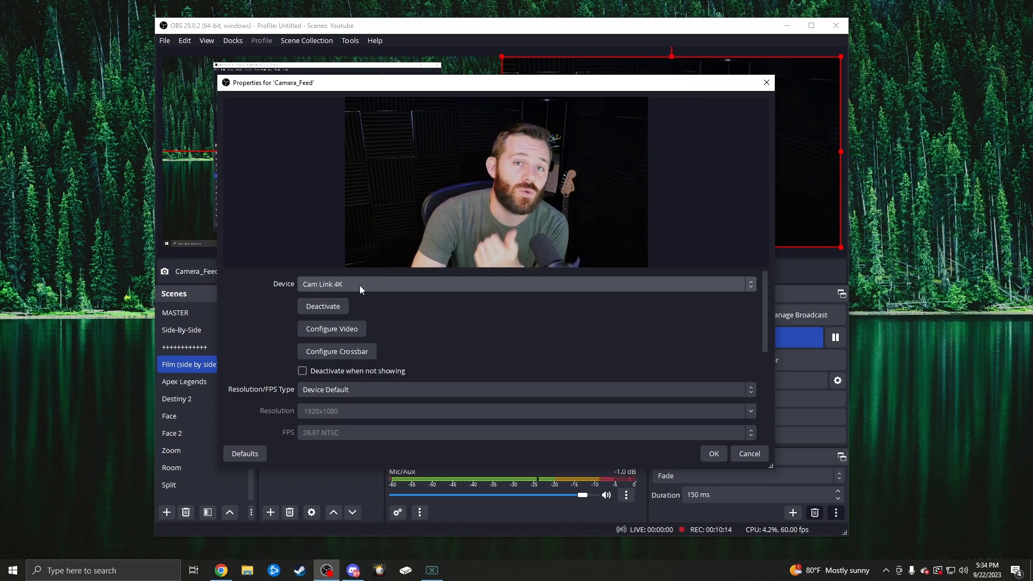
pyautogui.click(360, 289)
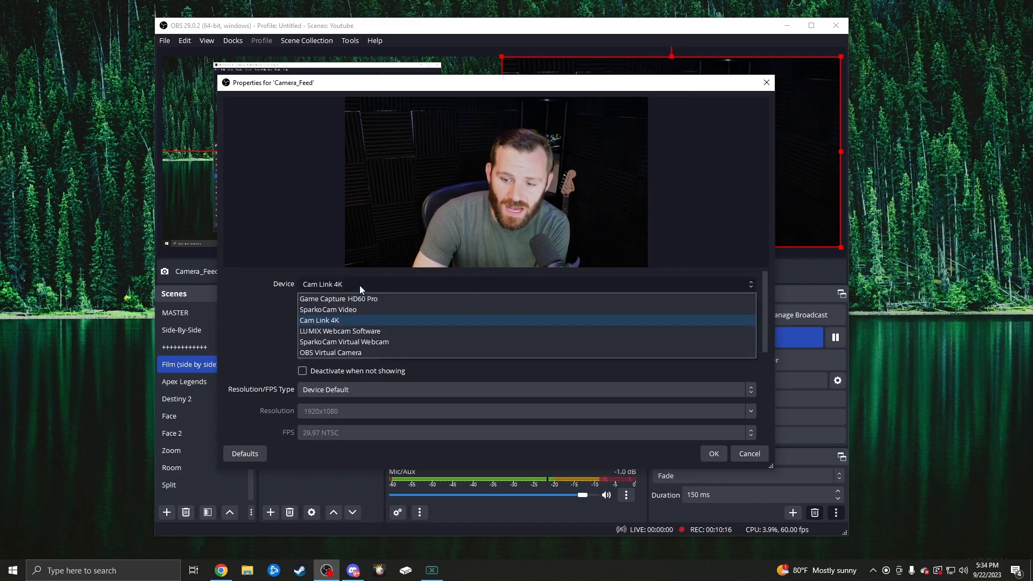
pyautogui.click(247, 282)
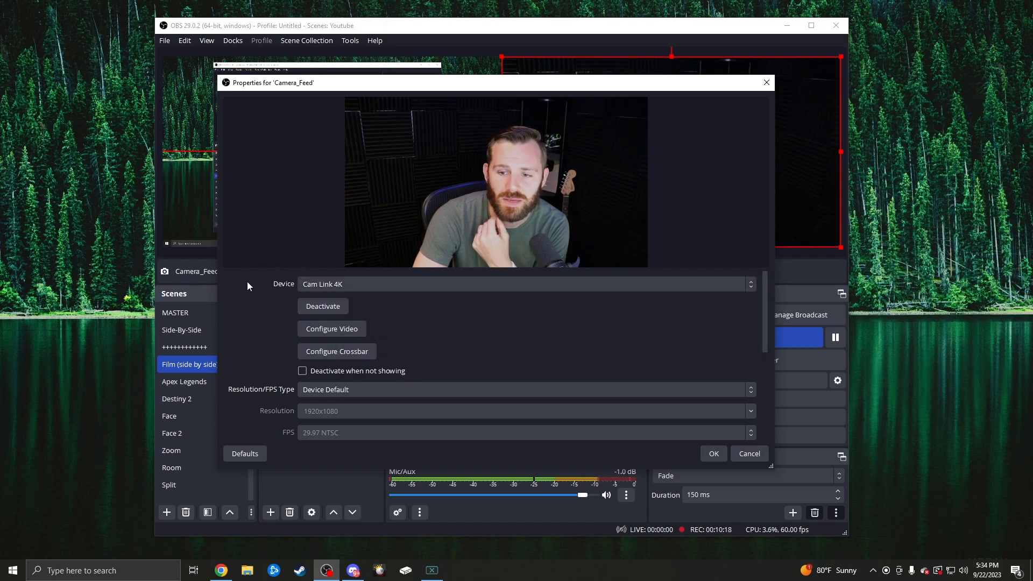
pyautogui.scroll(-2, 301, 344)
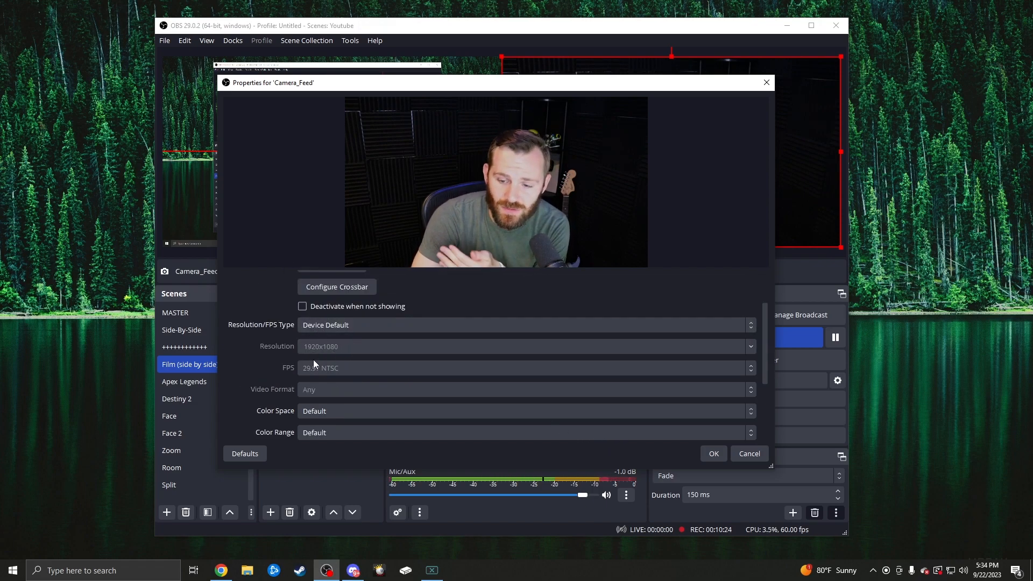
pyautogui.click(749, 454)
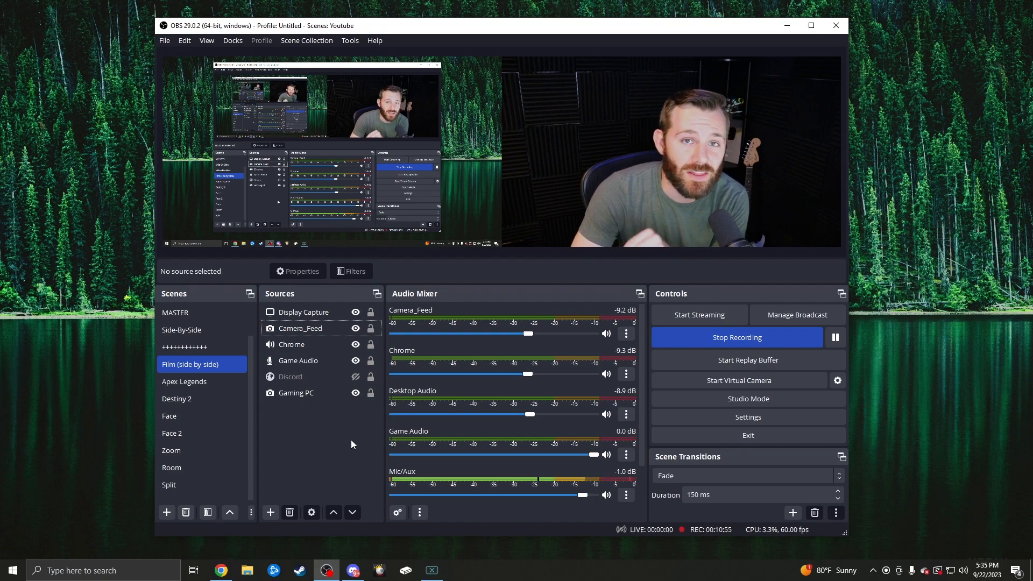
# - Check the base canvas and output resolutions in the video settings and close the settings without changes
pyautogui.click(323, 312)
pyautogui.click(333, 330)
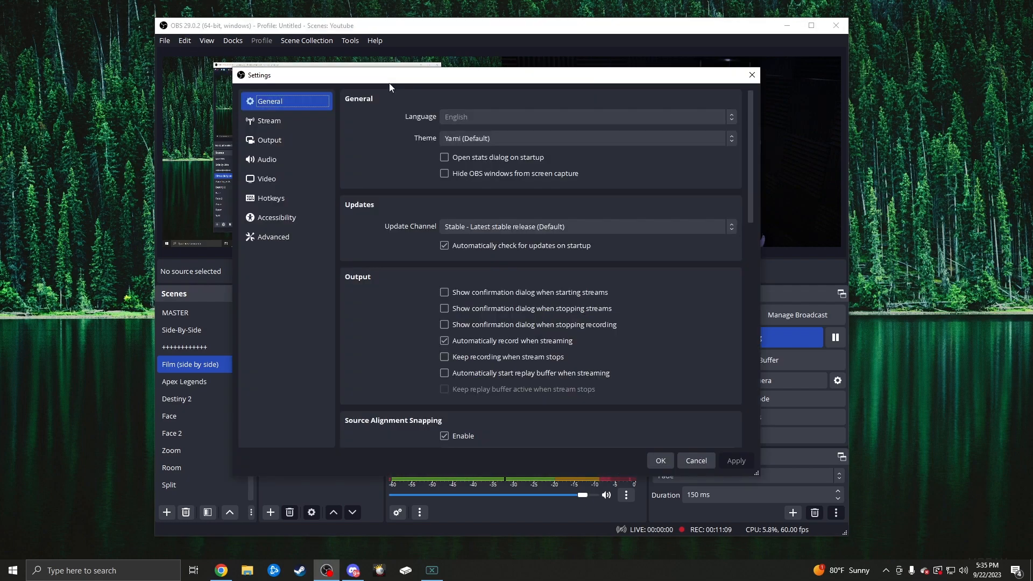
pyautogui.moveTo(389, 83); pyautogui.dragTo(459, 76)
pyautogui.click(347, 173)
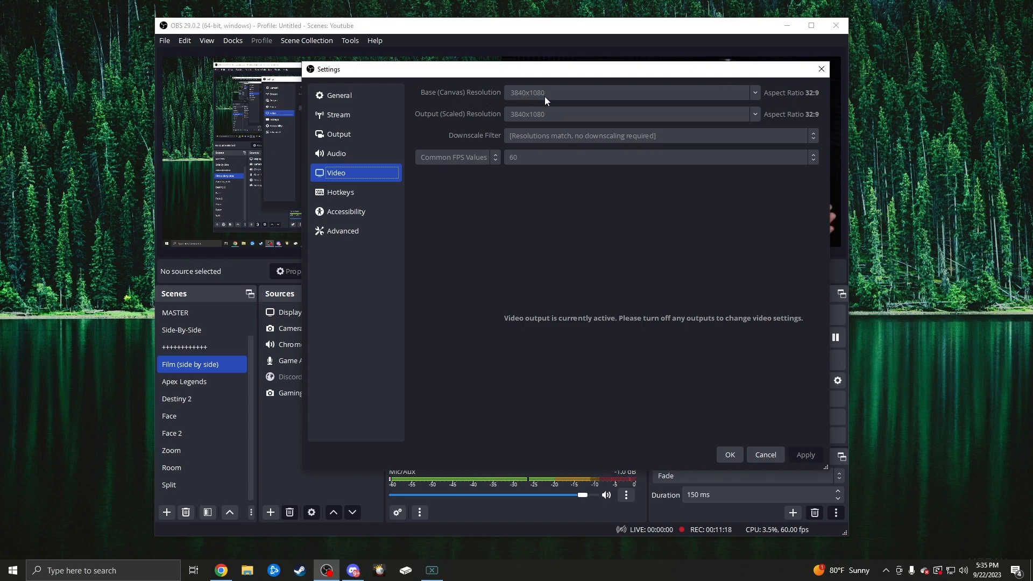
pyautogui.click(765, 455)
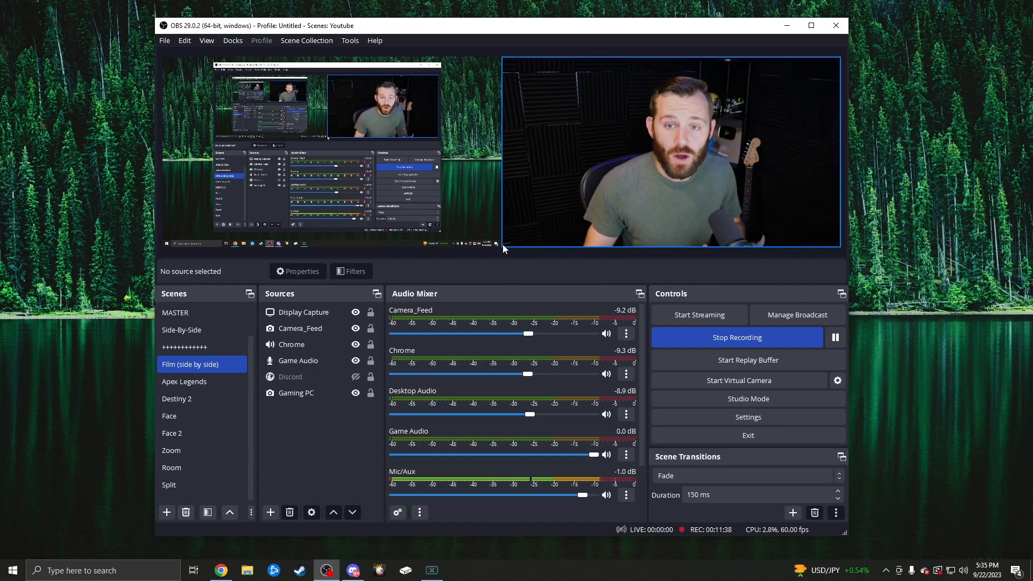
# - Shrink Camera_Feed to about 636 px wide, place it over the display capture's upper-right corner and move it above Display Capture in the source order
pyautogui.moveTo(601, 137); pyautogui.dragTo(604, 170)
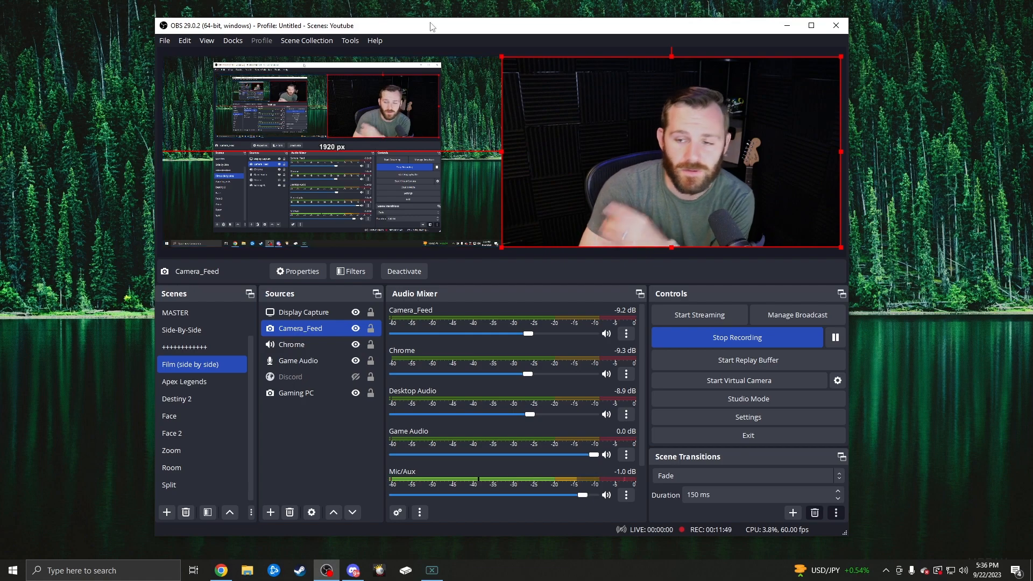
pyautogui.click(450, 48)
pyautogui.click(789, 209)
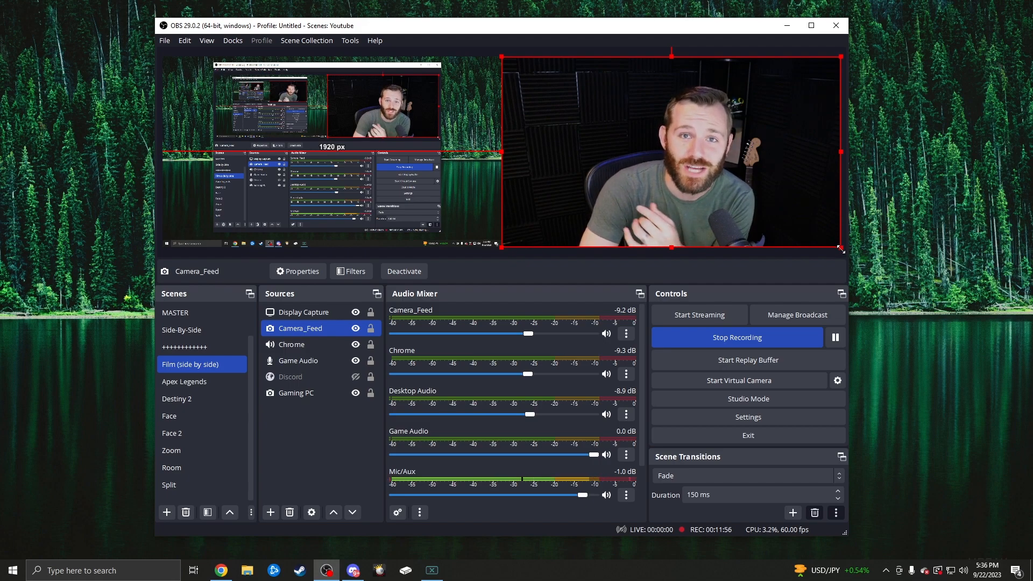
pyautogui.moveTo(840, 248); pyautogui.dragTo(467, 89)
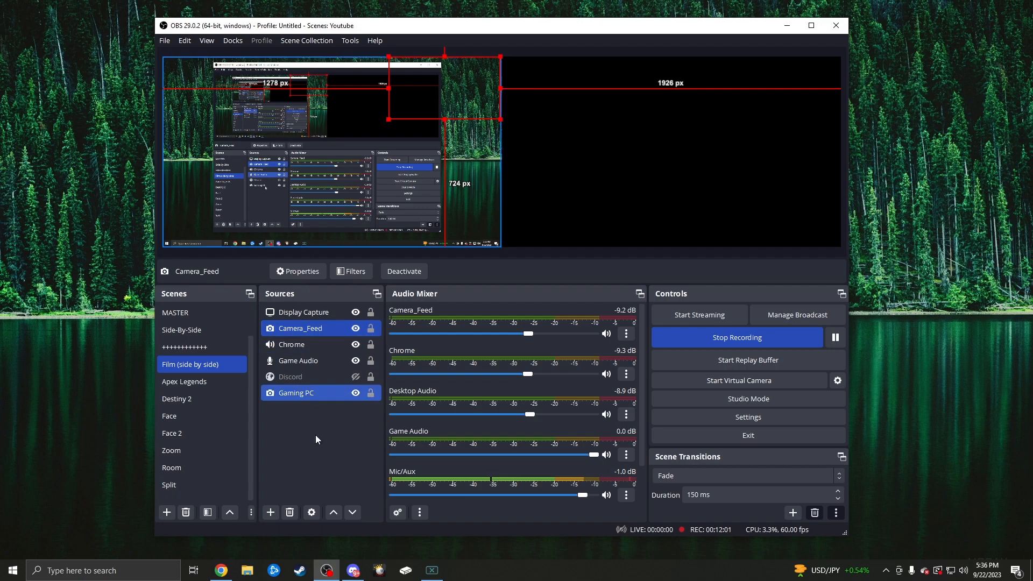
pyautogui.click(333, 512)
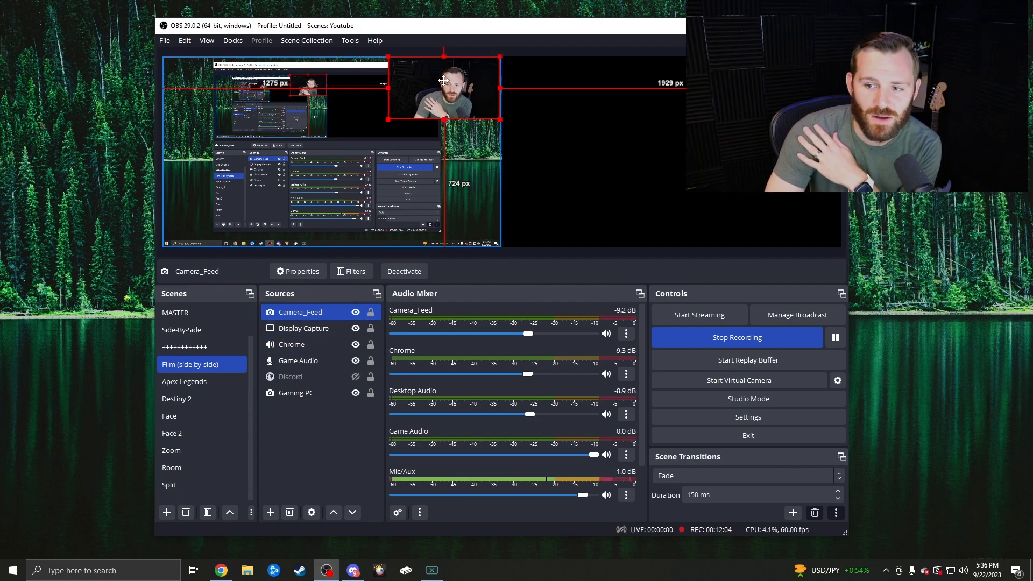
# - Enlarge Camera_Feed and place it beside the display capture so it fills the right half of the canvas
pyautogui.click(589, 123)
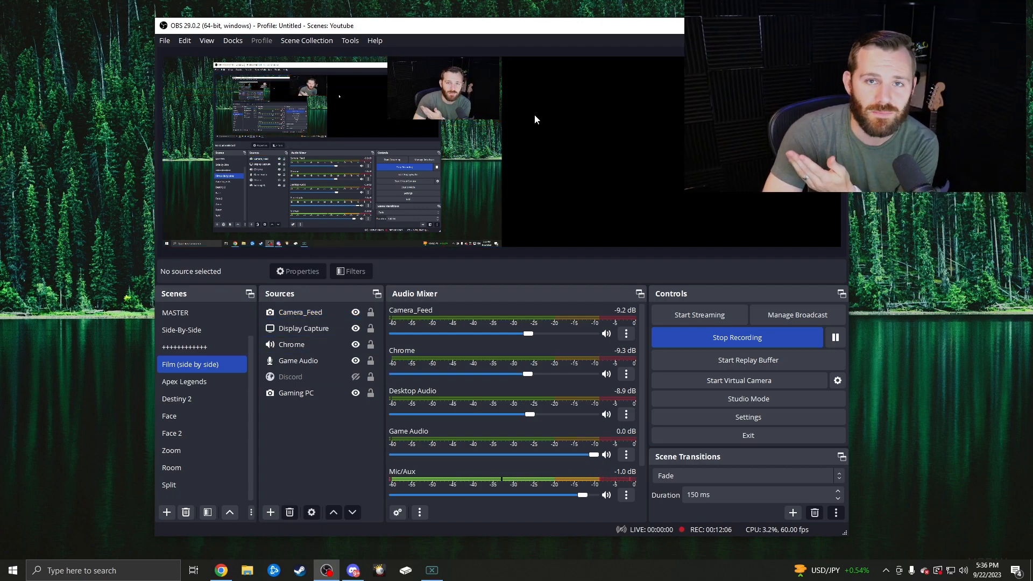
pyautogui.moveTo(475, 101); pyautogui.dragTo(839, 246)
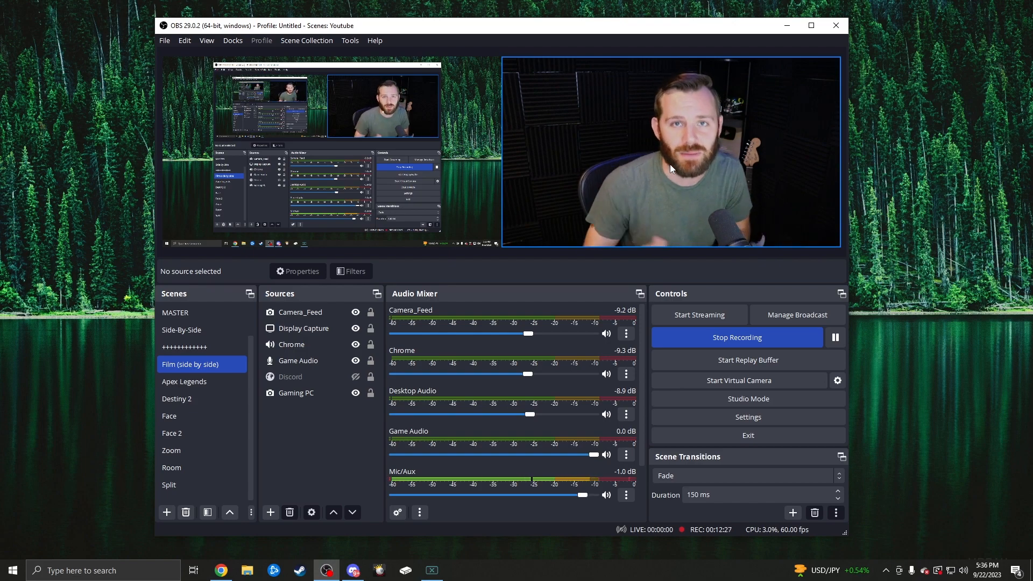
# - Switch to the GoXLR app and move its window toward the middle of the screen
pyautogui.click(436, 571)
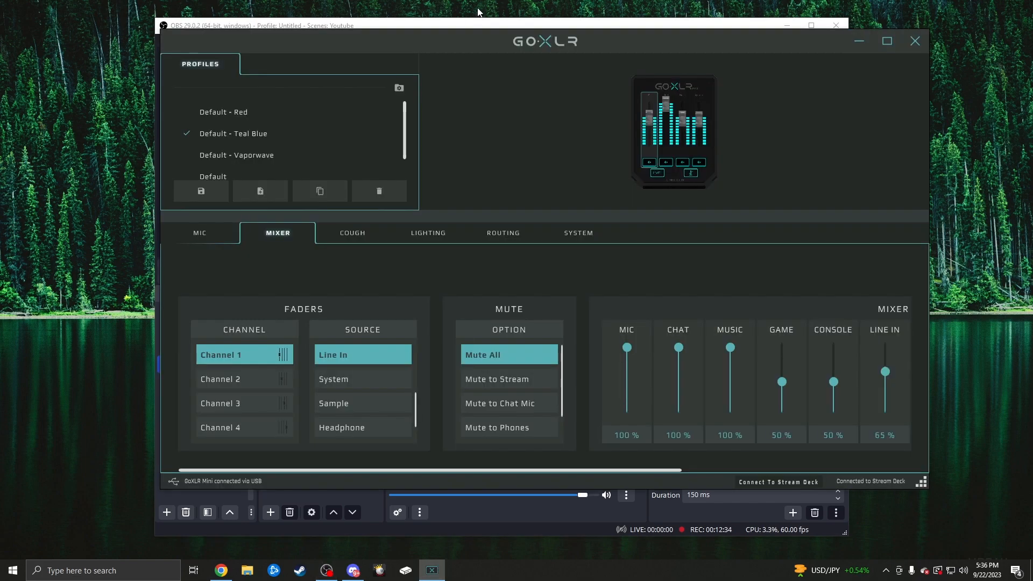
pyautogui.moveTo(489, 40); pyautogui.dragTo(441, 71)
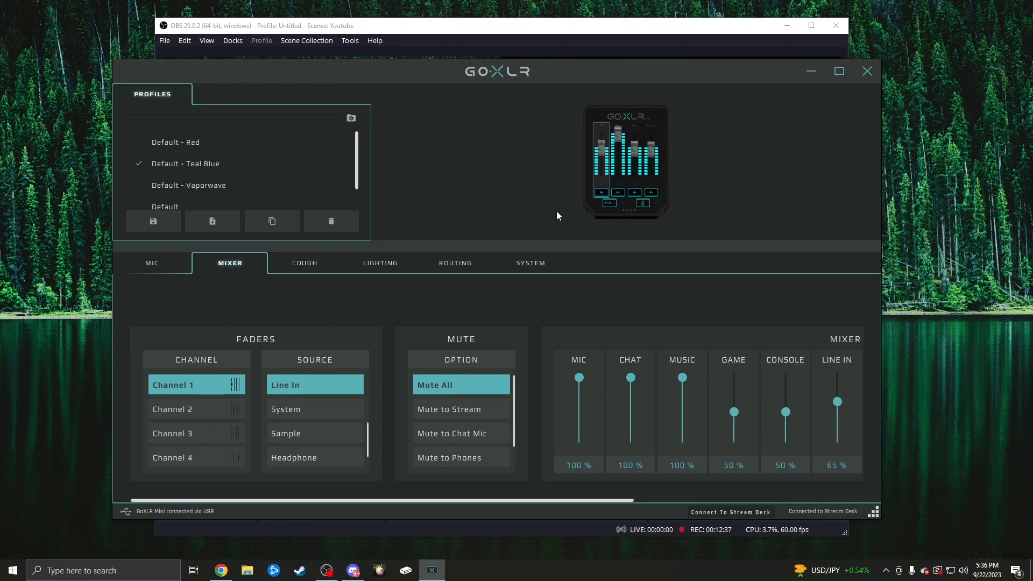
# - Switch back to OBS and review the available devices for Mic/Aux in its properties, leaving them without changes
pyautogui.click(508, 34)
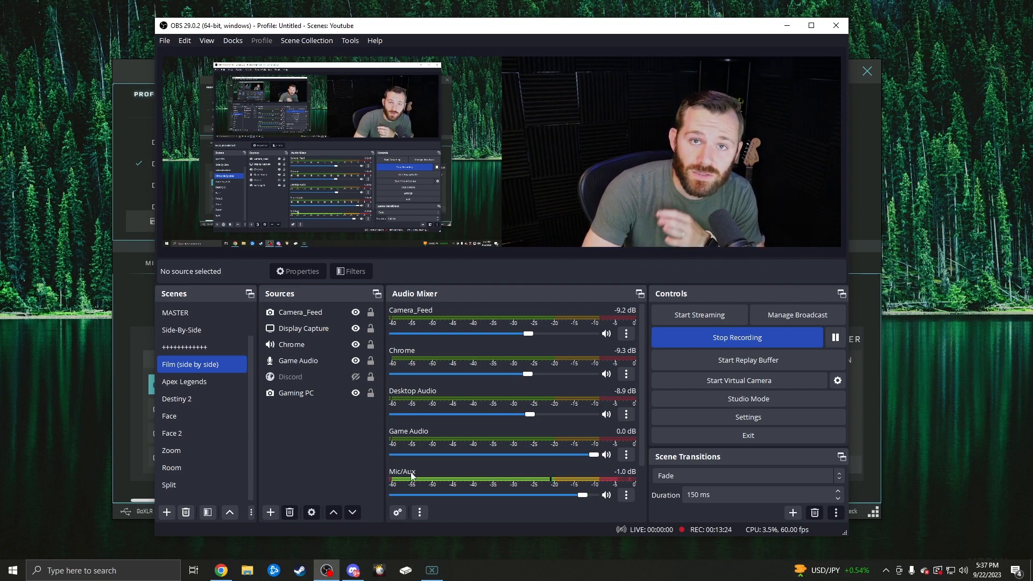
pyautogui.click(624, 495)
pyautogui.click(635, 489)
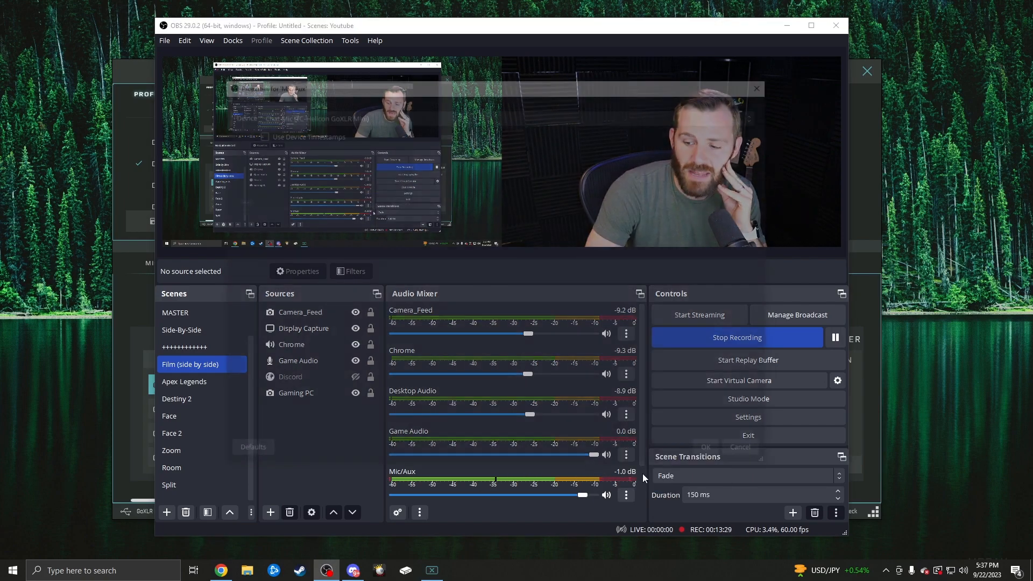
pyautogui.click(392, 114)
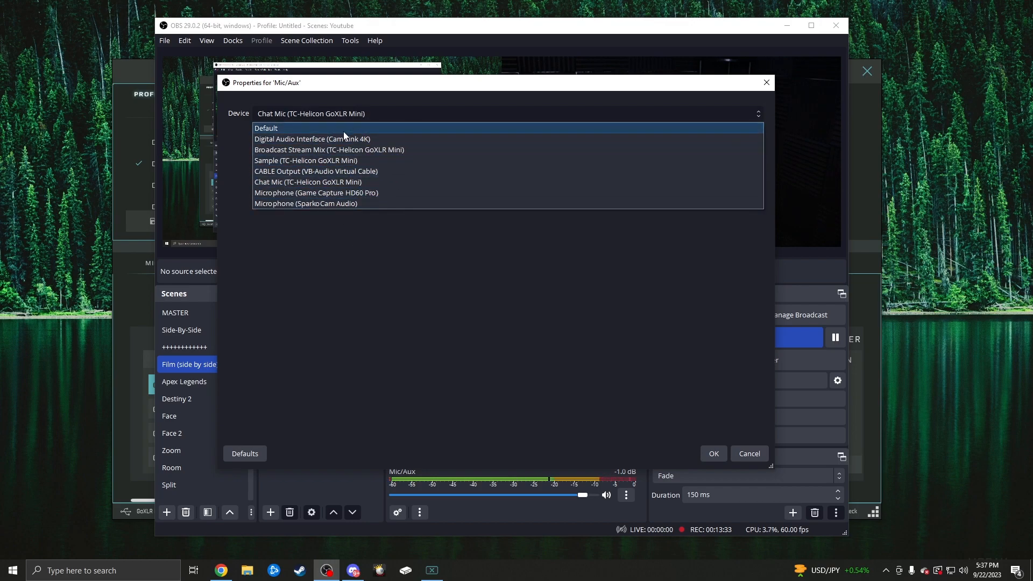
pyautogui.click(334, 238)
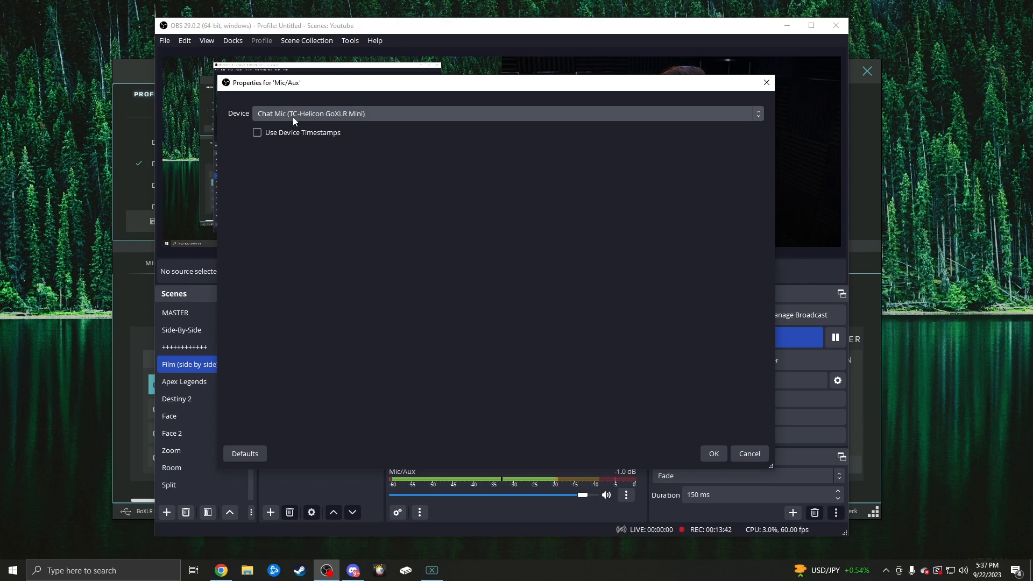
pyautogui.click(341, 112)
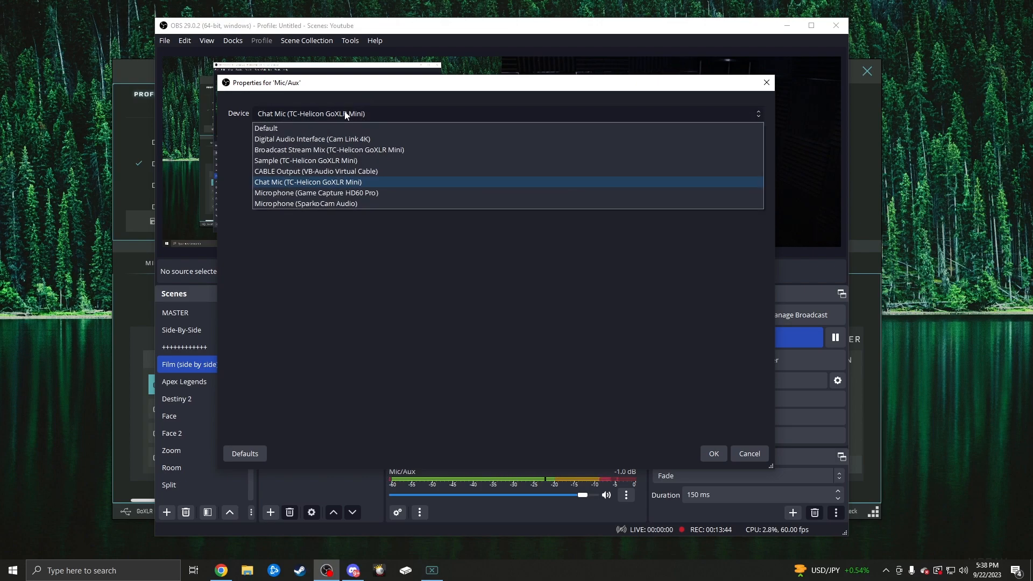
pyautogui.click(350, 256)
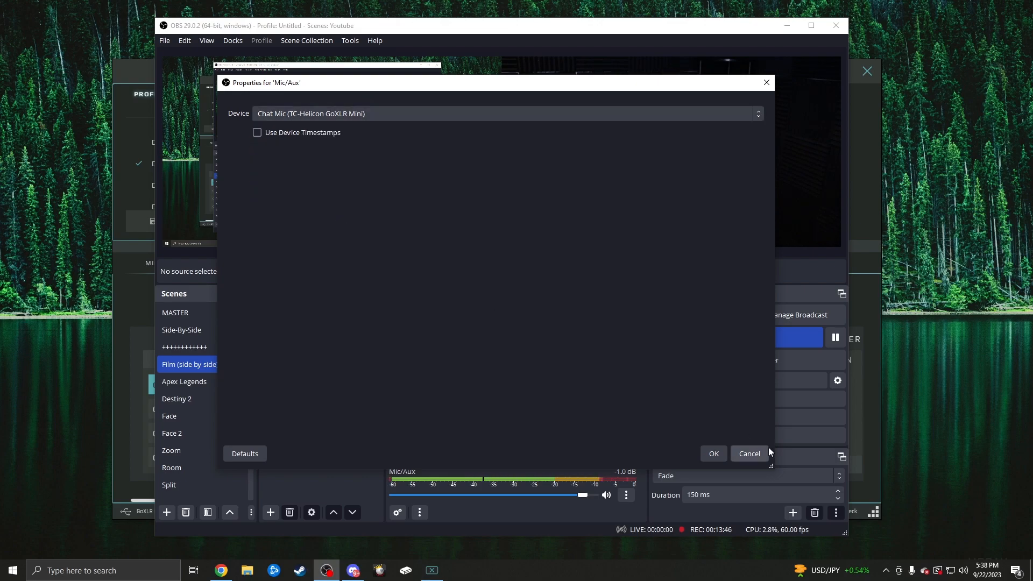
pyautogui.click(748, 454)
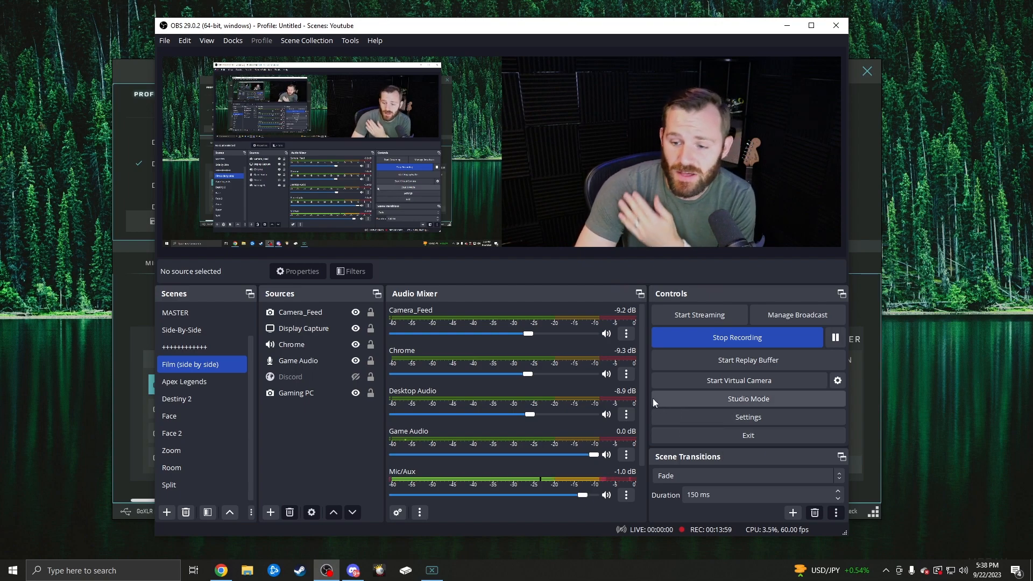
# - Hide the Camera_Feed and Chrome channels from the Audio Mixer
pyautogui.click(627, 333)
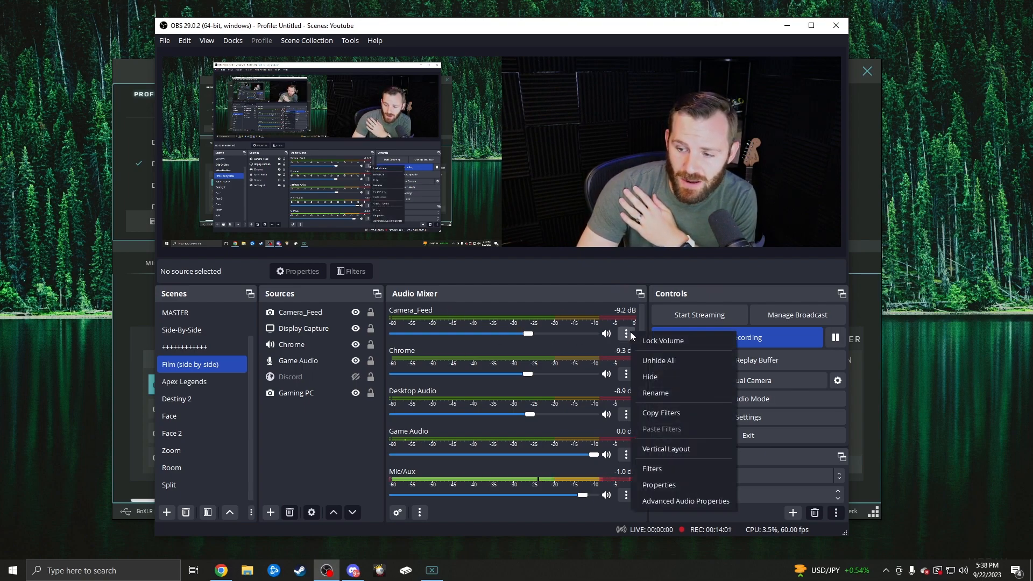
pyautogui.click(644, 379)
pyautogui.click(646, 379)
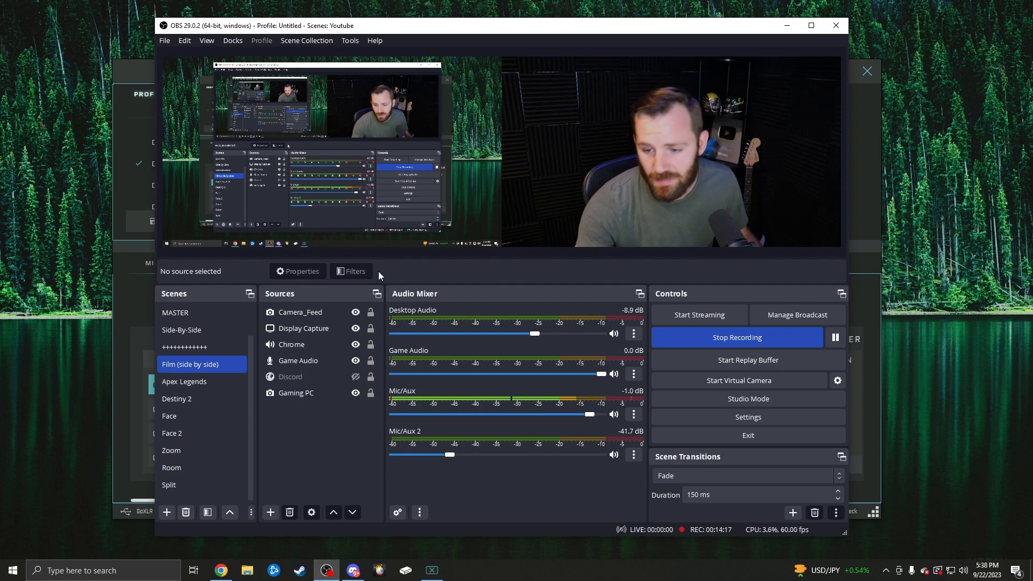
pyautogui.click(353, 312)
pyautogui.click(344, 328)
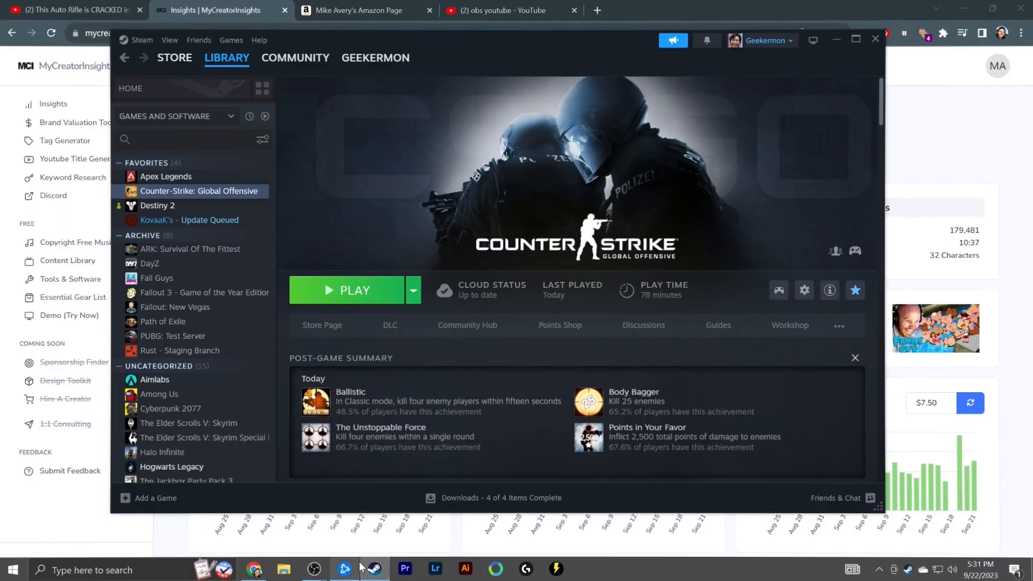
pyautogui.click(161, 177)
pyautogui.click(341, 288)
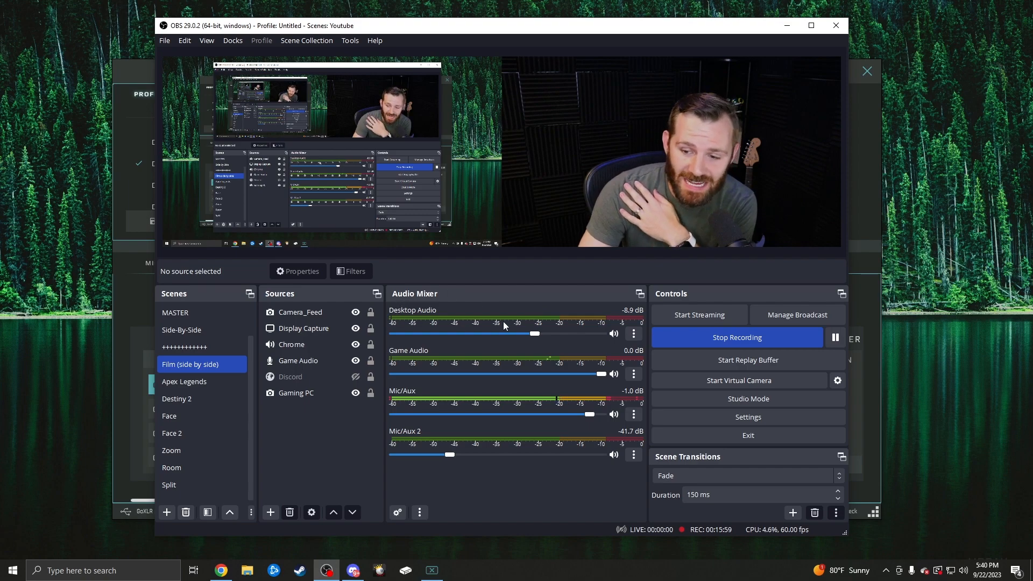
# - Check which device the Desktop Audio channel uses in its properties and close them
pyautogui.click(634, 334)
pyautogui.click(671, 494)
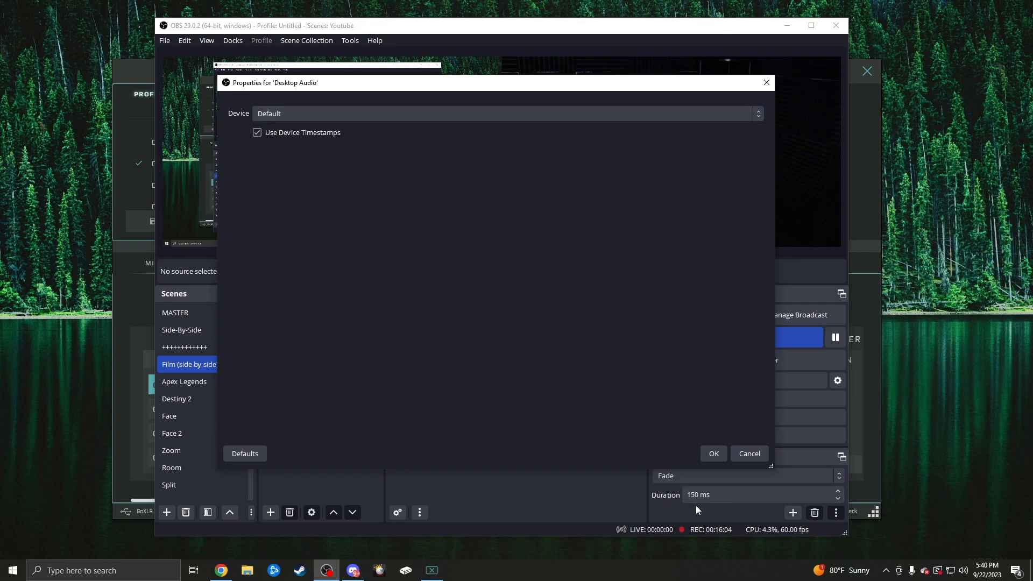
pyautogui.click(713, 453)
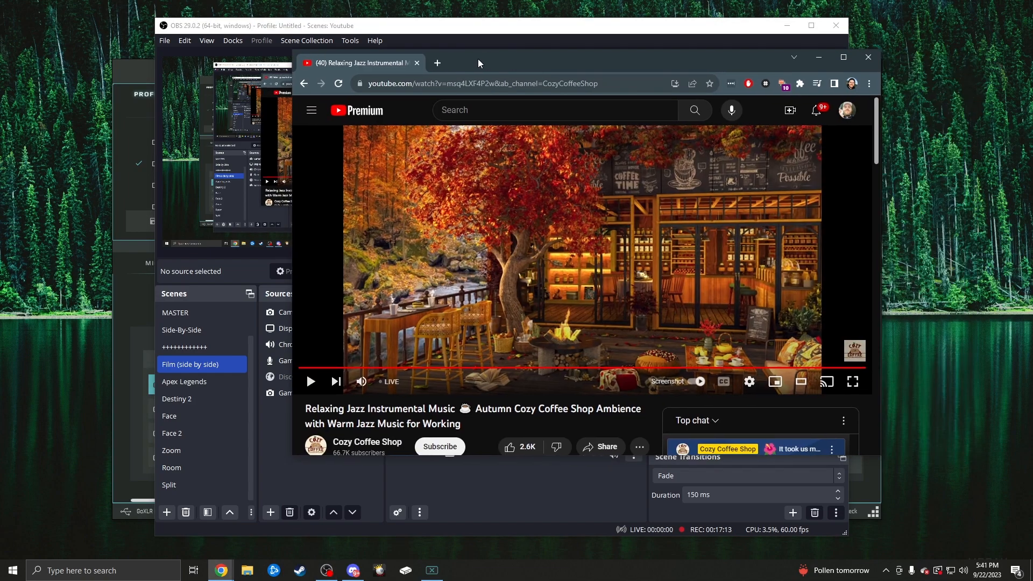
# - Reposition the Chrome window with the YouTube jazz stream, return to OBS and recheck the Desktop Audio device
pyautogui.moveTo(477, 59); pyautogui.dragTo(550, 56)
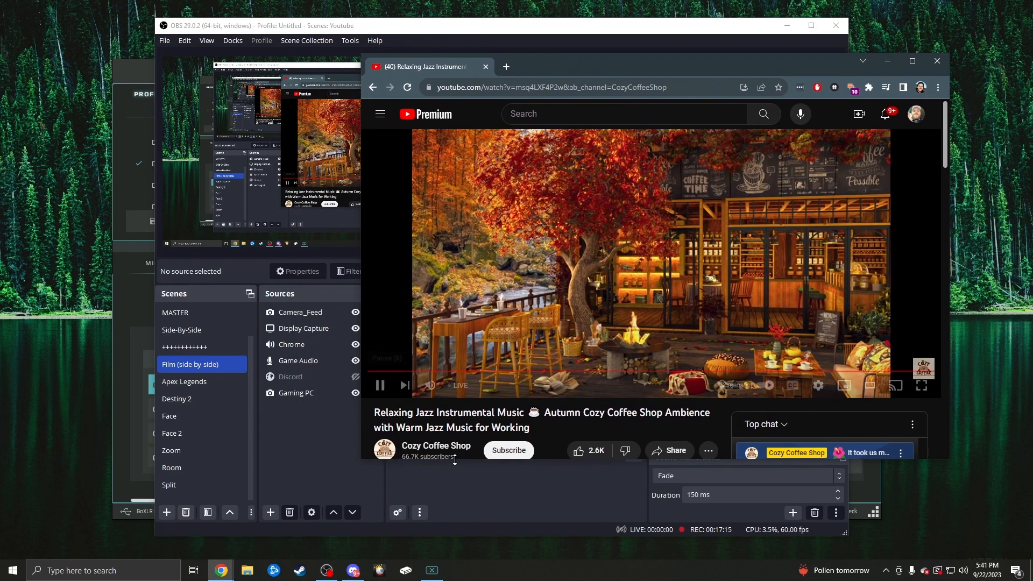
pyautogui.click(464, 476)
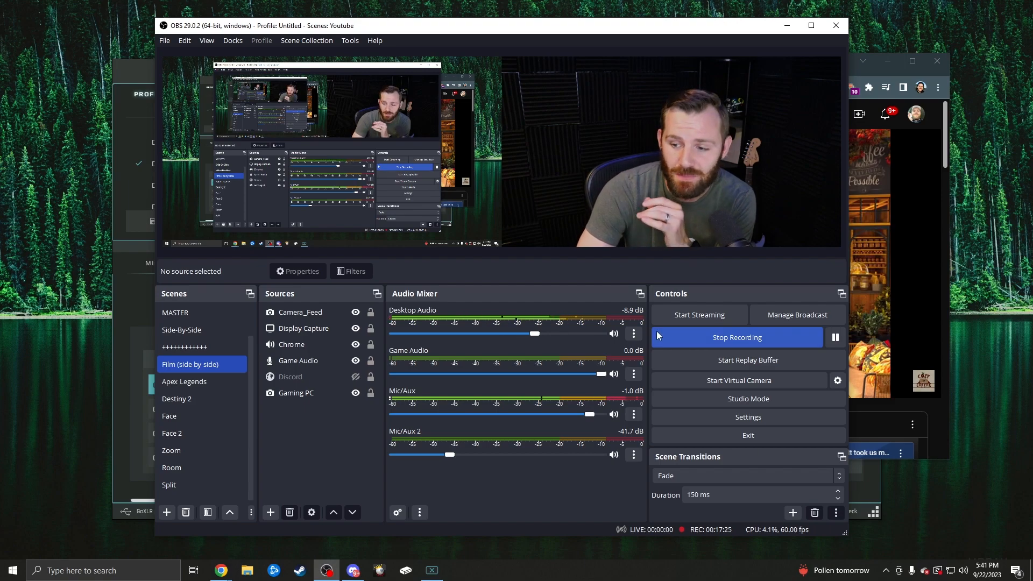
pyautogui.click(634, 334)
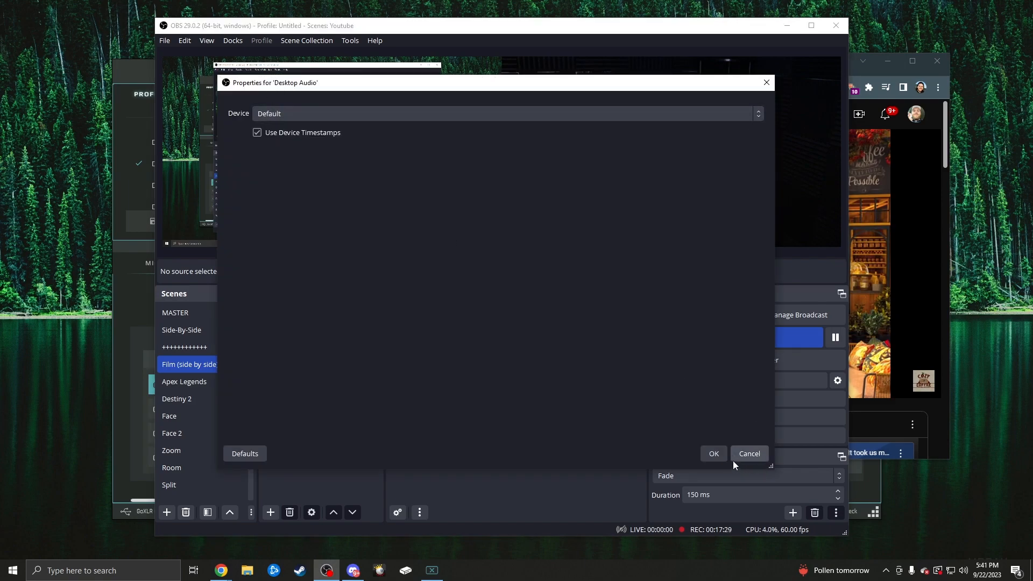
pyautogui.click(748, 453)
# - Check the chosen output device in the Windows Sound settings and return to OBS
pyautogui.rightClick(963, 571)
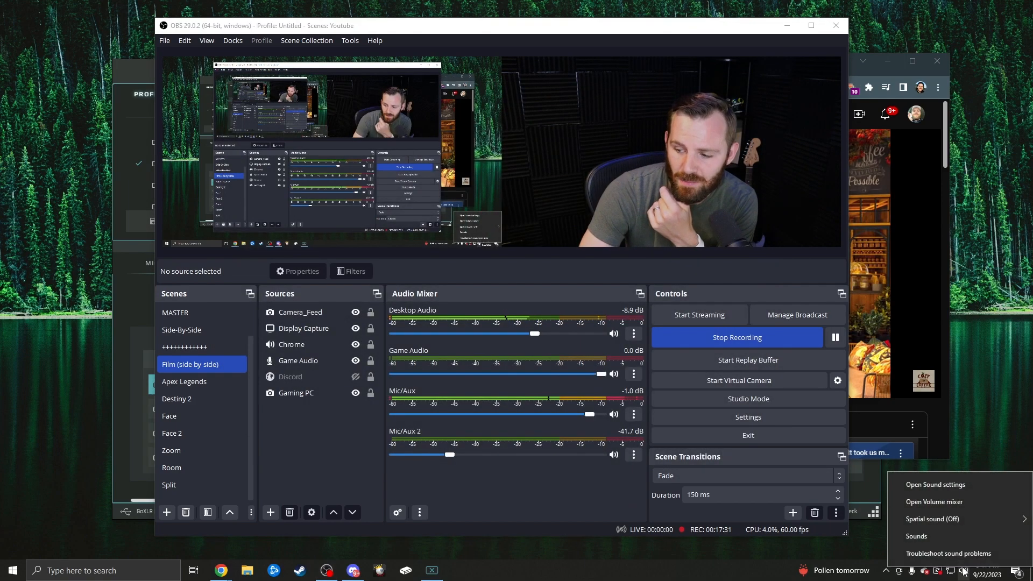
pyautogui.click(931, 487)
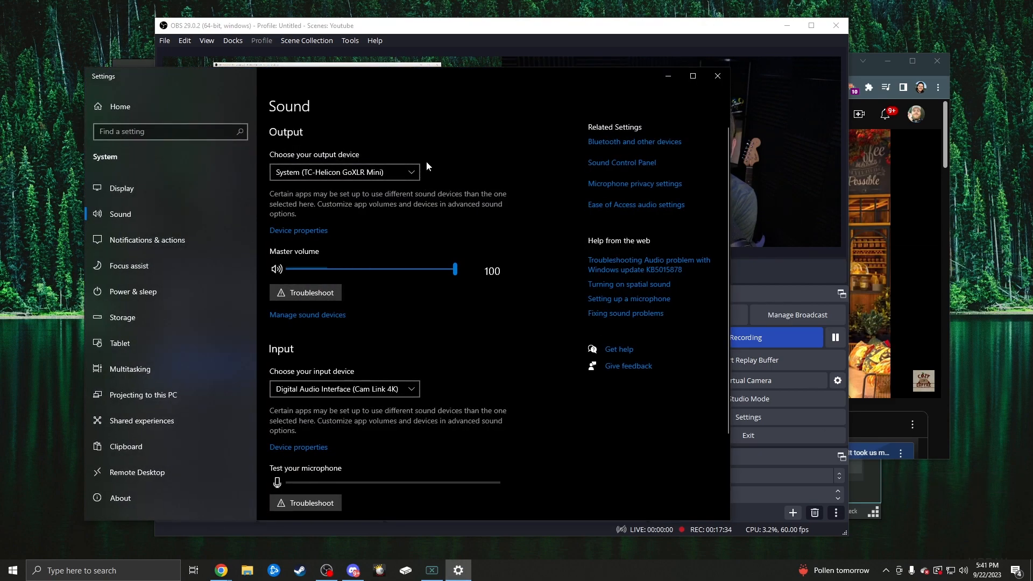
pyautogui.click(335, 171)
pyautogui.click(336, 171)
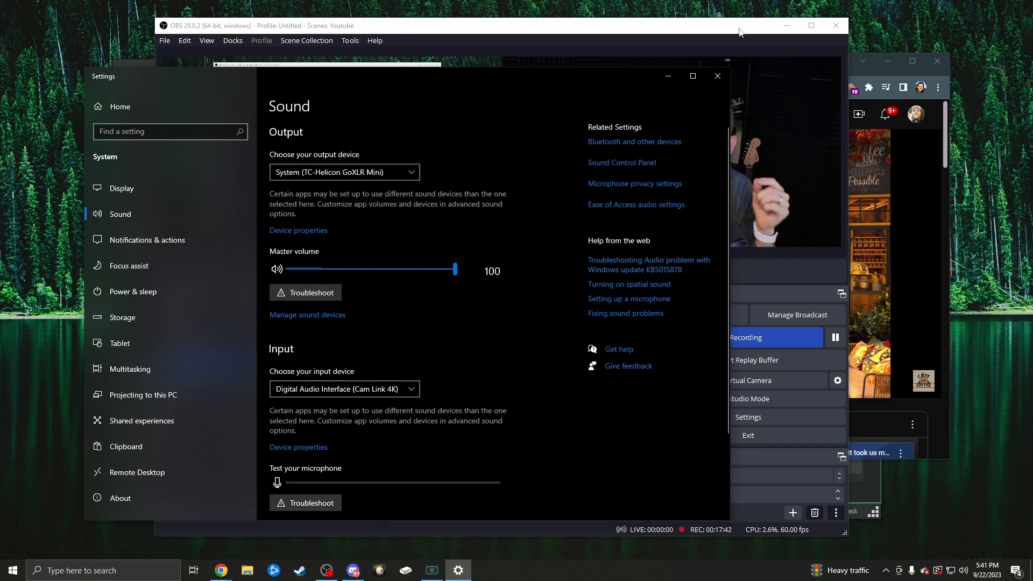
pyautogui.click(735, 46)
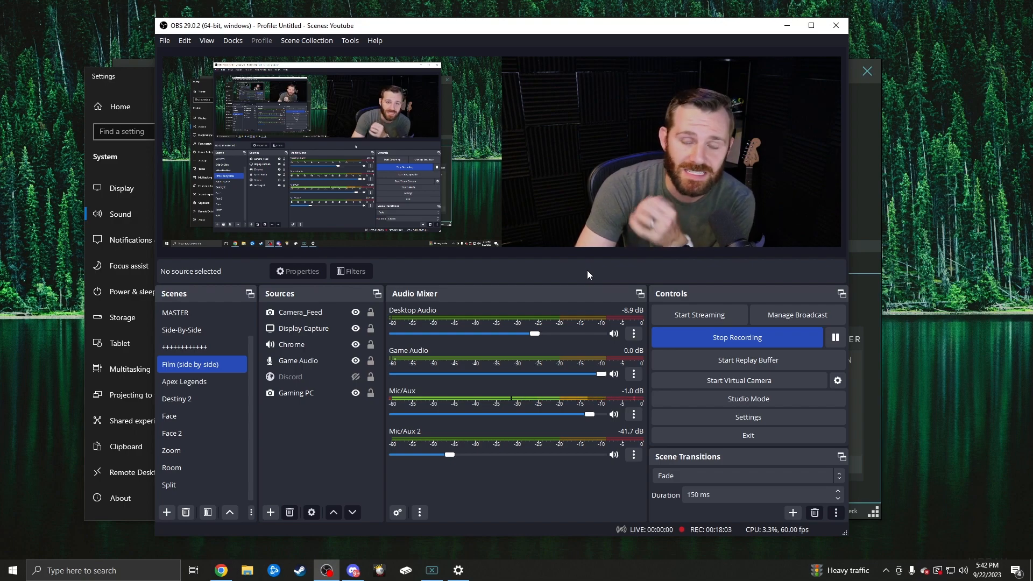
# - Review the track assignments of all active sources in an enlarged Advanced Audio Properties window and close it
pyautogui.click(633, 334)
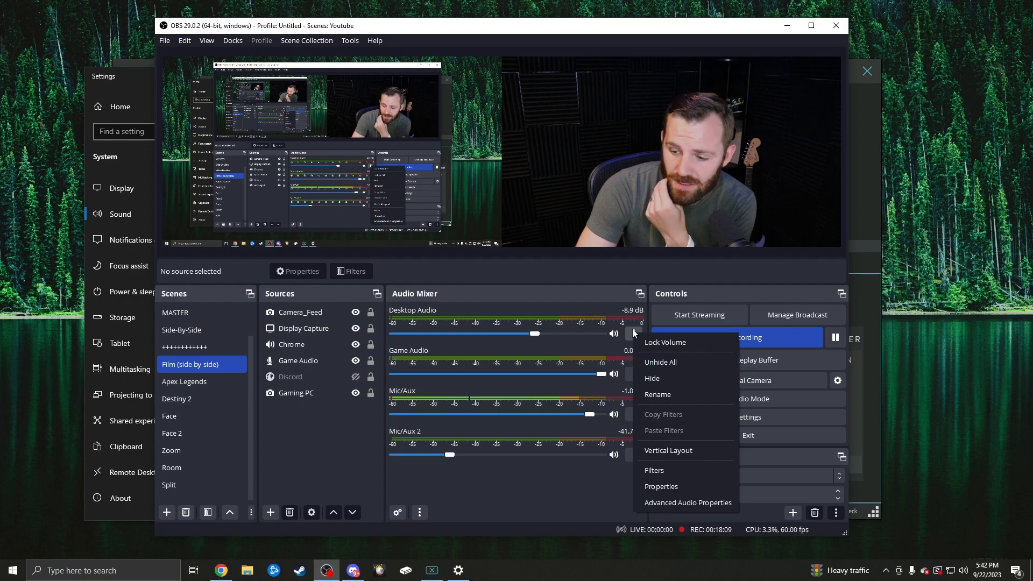
pyautogui.click(679, 501)
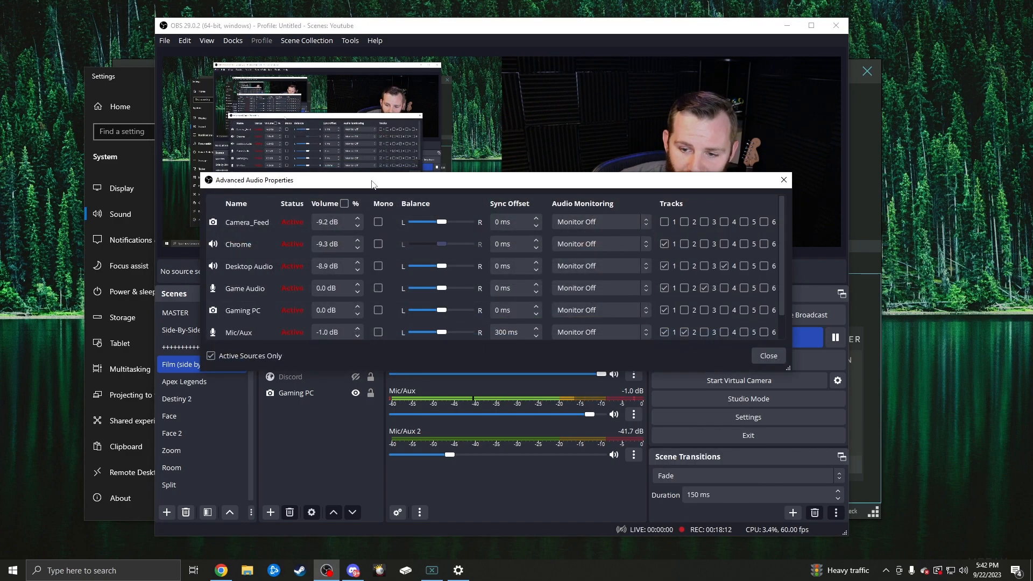
pyautogui.moveTo(370, 168); pyautogui.dragTo(344, 181)
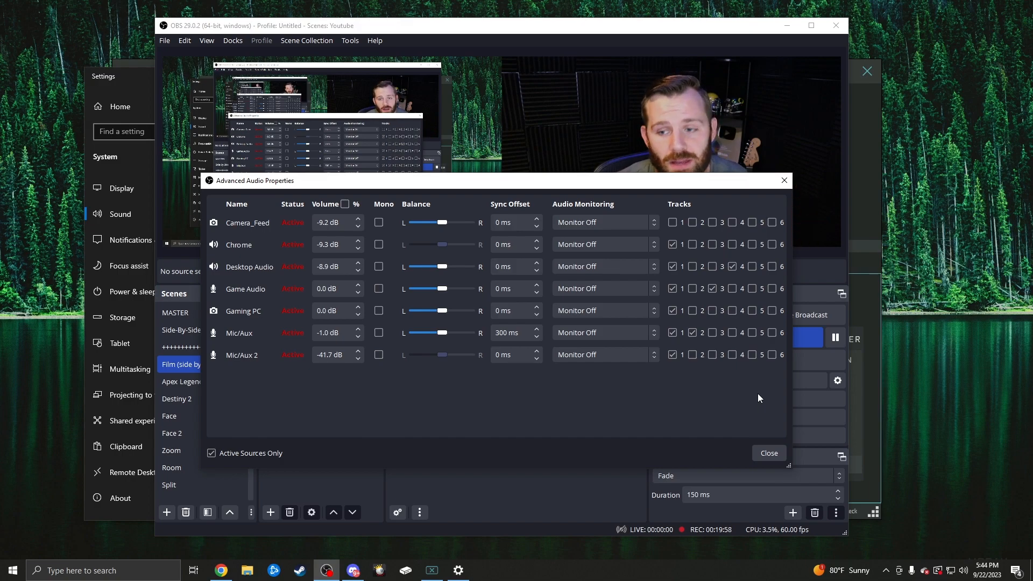
pyautogui.click(779, 455)
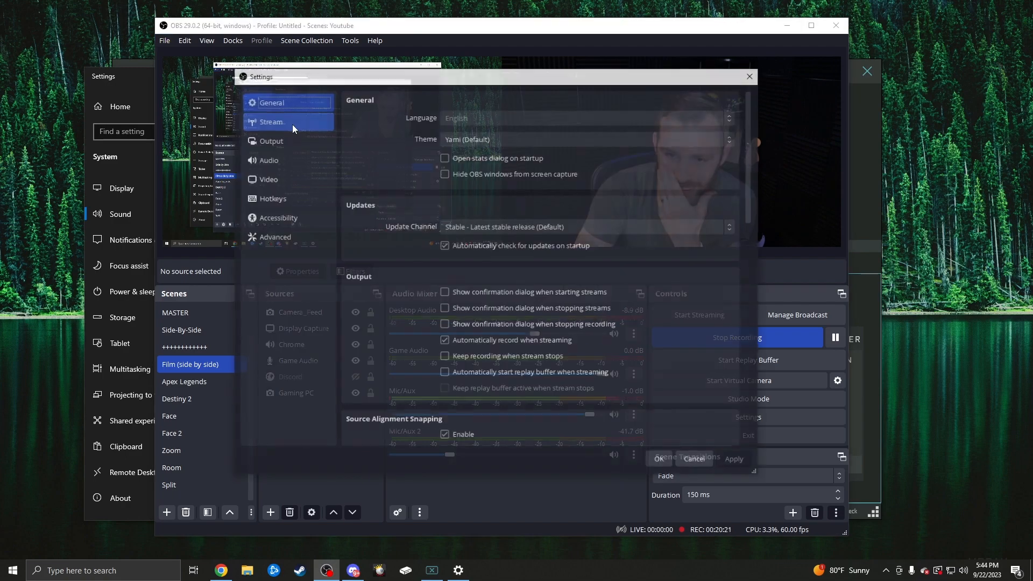
# - Move the OBS settings window aside and look through all General settings
pyautogui.moveTo(345, 80); pyautogui.dragTo(496, 75)
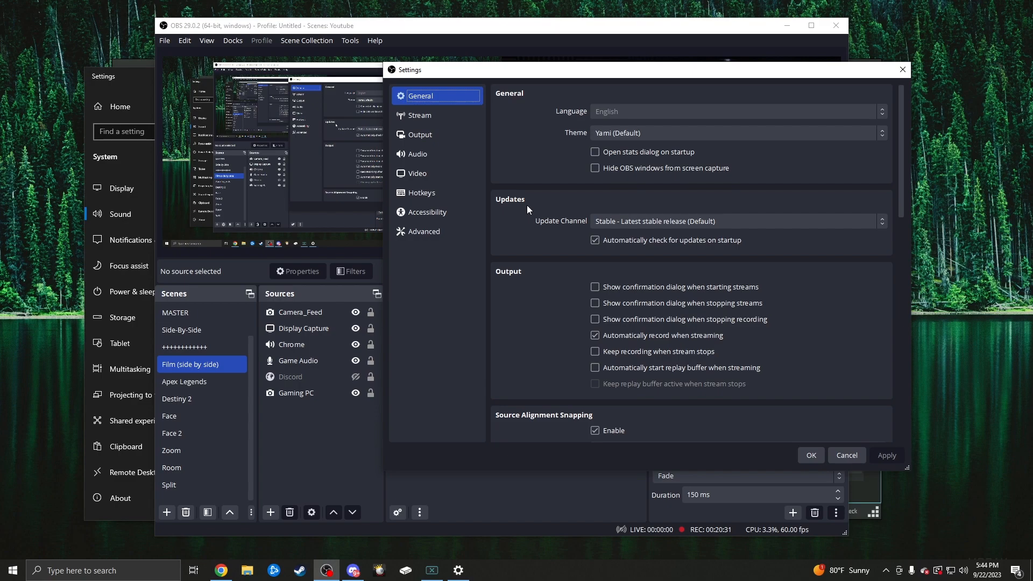
pyautogui.scroll(-10, 527, 121)
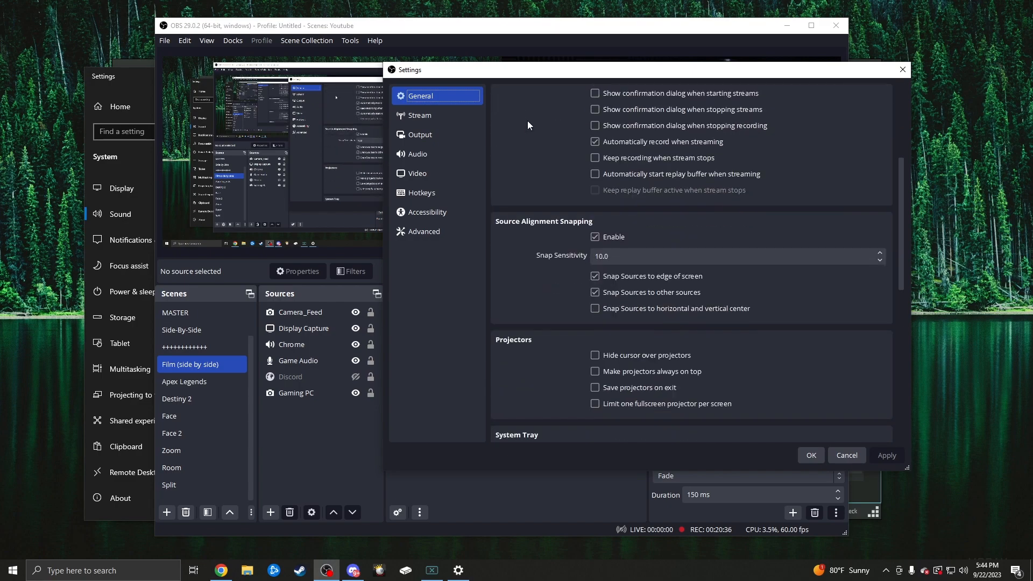
pyautogui.scroll(-8, 528, 120)
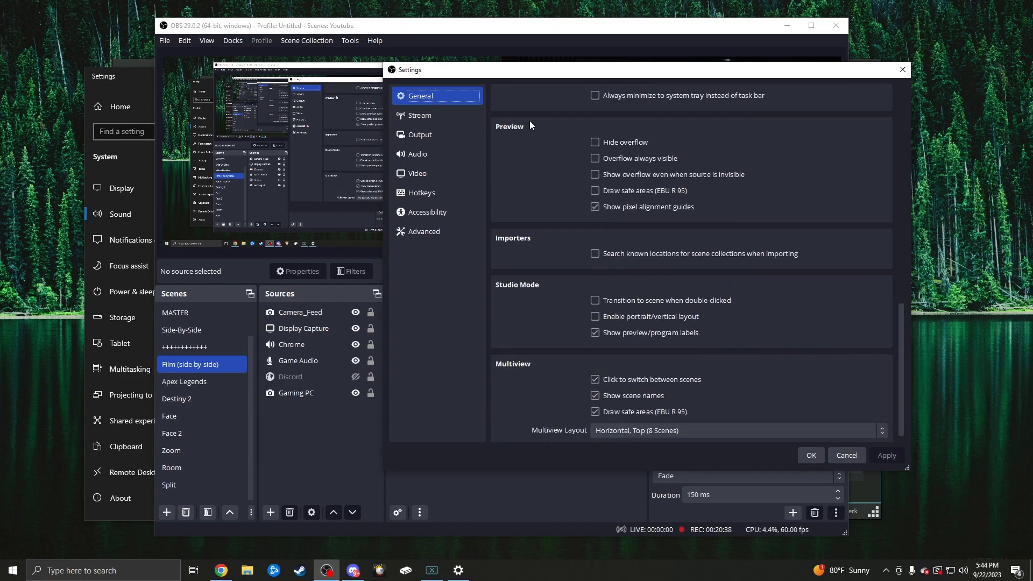
pyautogui.scroll(18, 539, 172)
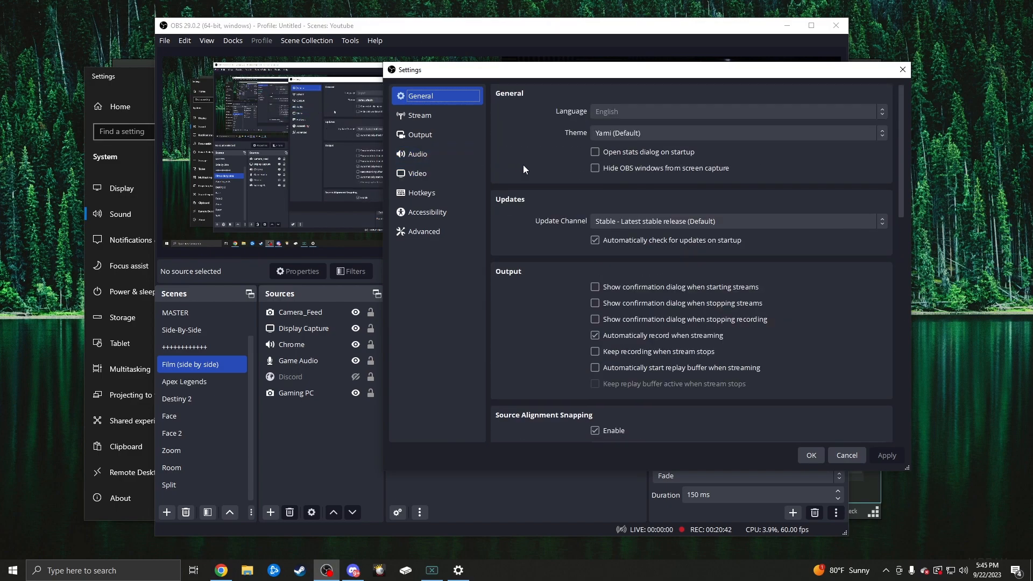
# - Review the list of available streaming services in the Stream settings without changing the service
pyautogui.click(436, 112)
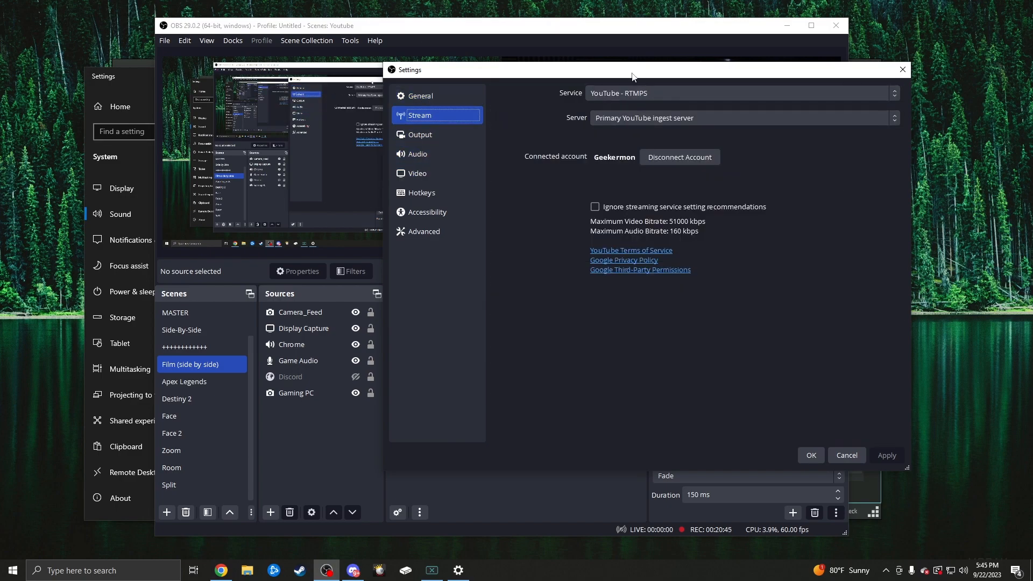
pyautogui.click(610, 93)
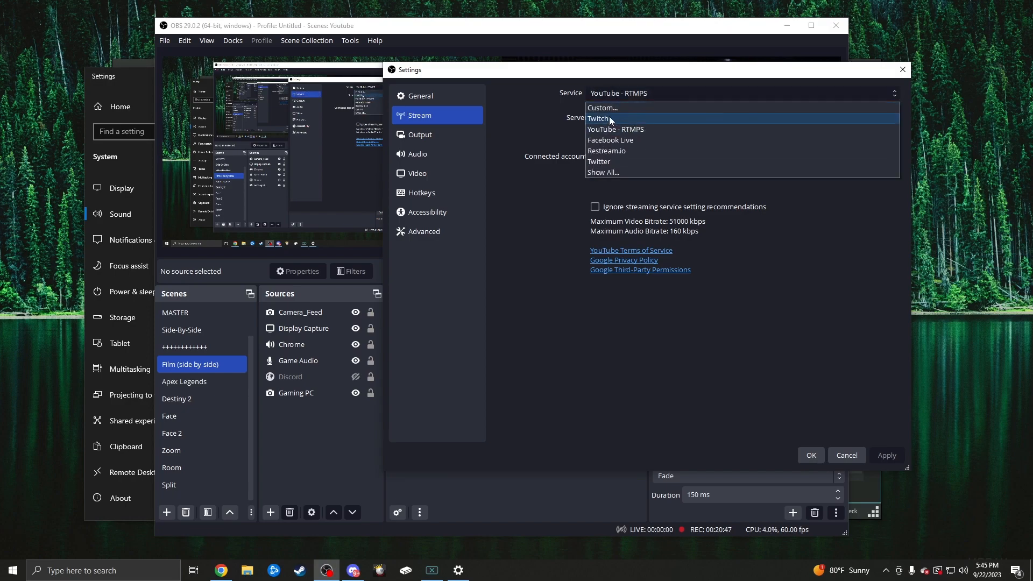
pyautogui.click(533, 111)
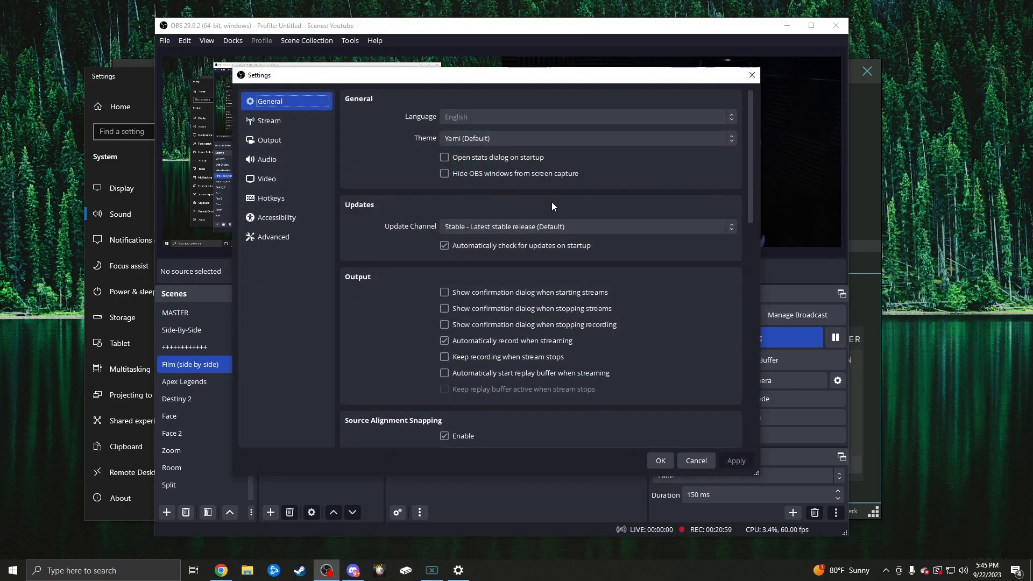
# - Look through the Recording, Audio and Replay Buffer output settings and examine the streaming encoder settings
pyautogui.click(269, 139)
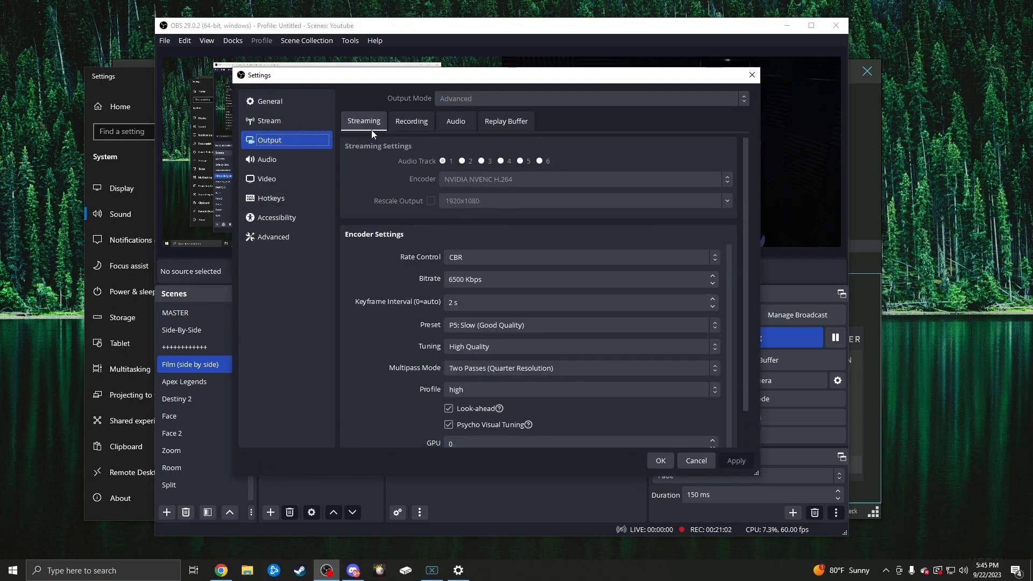
pyautogui.click(417, 124)
pyautogui.click(467, 122)
pyautogui.click(509, 122)
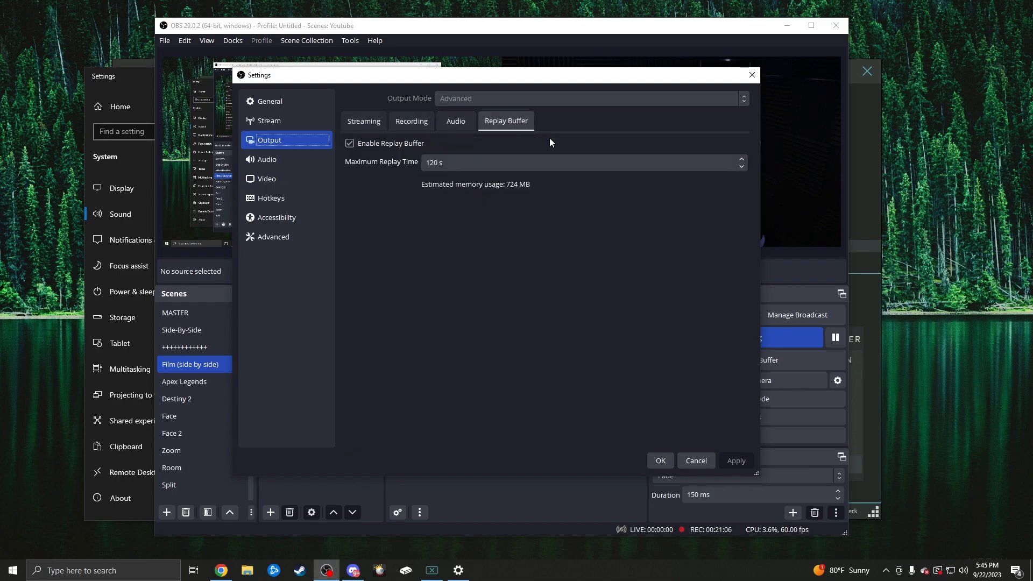
pyautogui.click(363, 122)
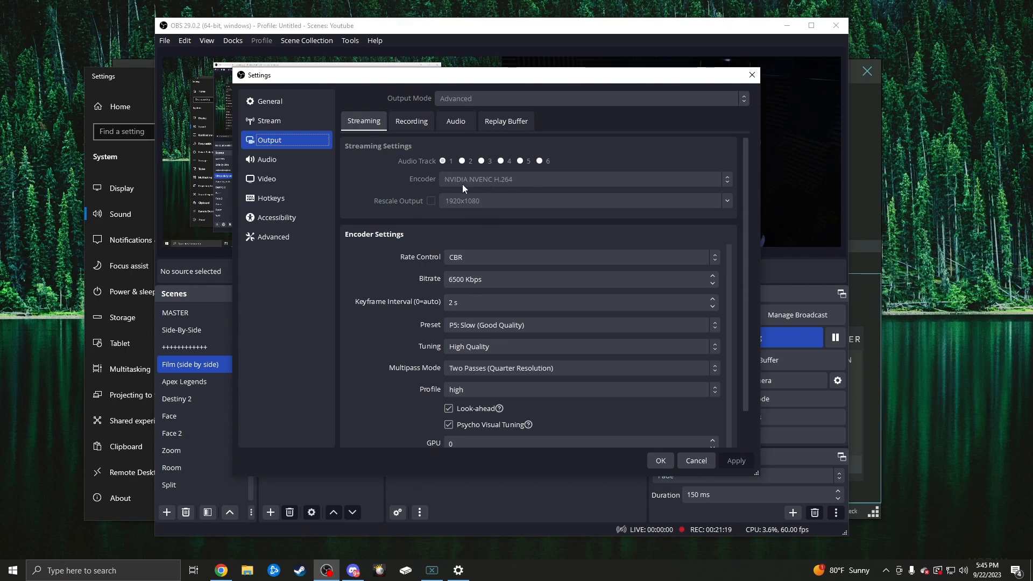
pyautogui.scroll(-1, 383, 218)
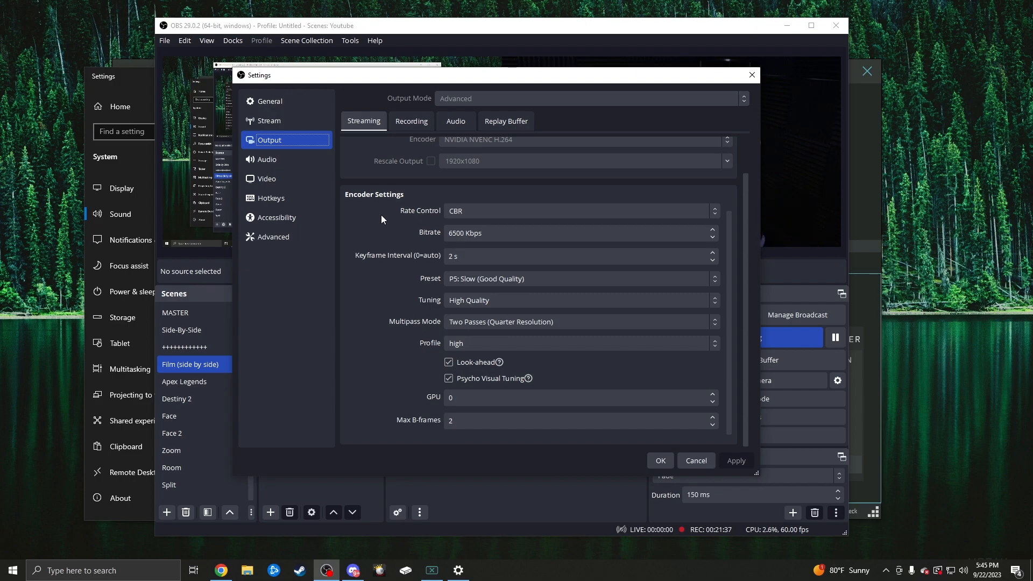
# - Review the available rate control options for the streaming encoder without changing them, and examine the Recording output settings
pyautogui.click(454, 212)
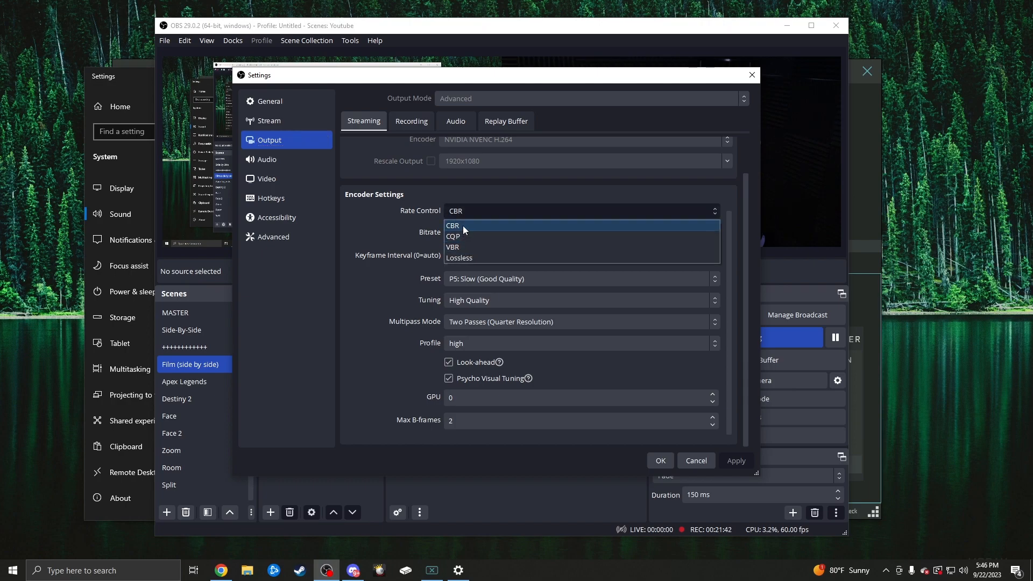
pyautogui.click(398, 207)
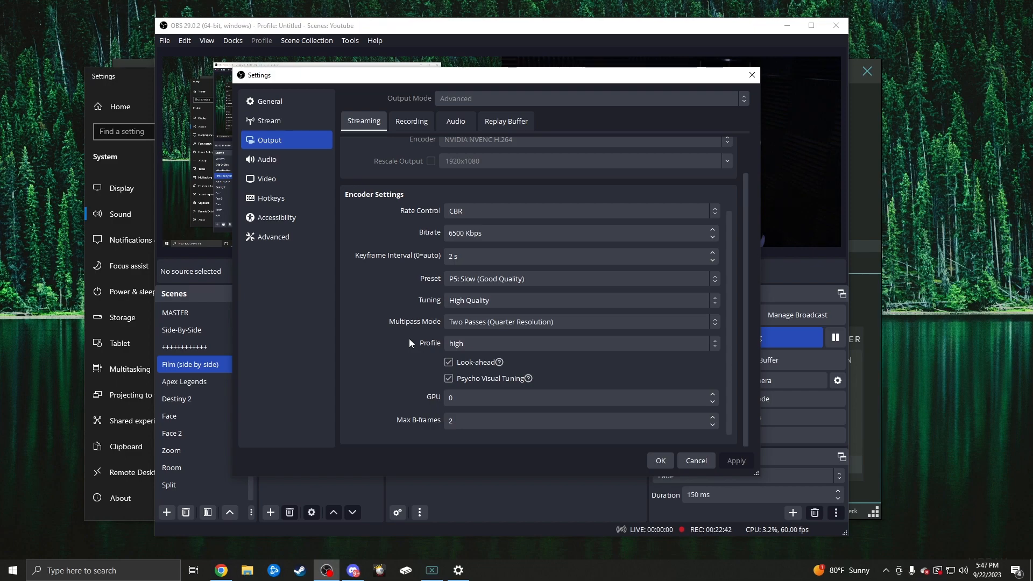
pyautogui.click(412, 121)
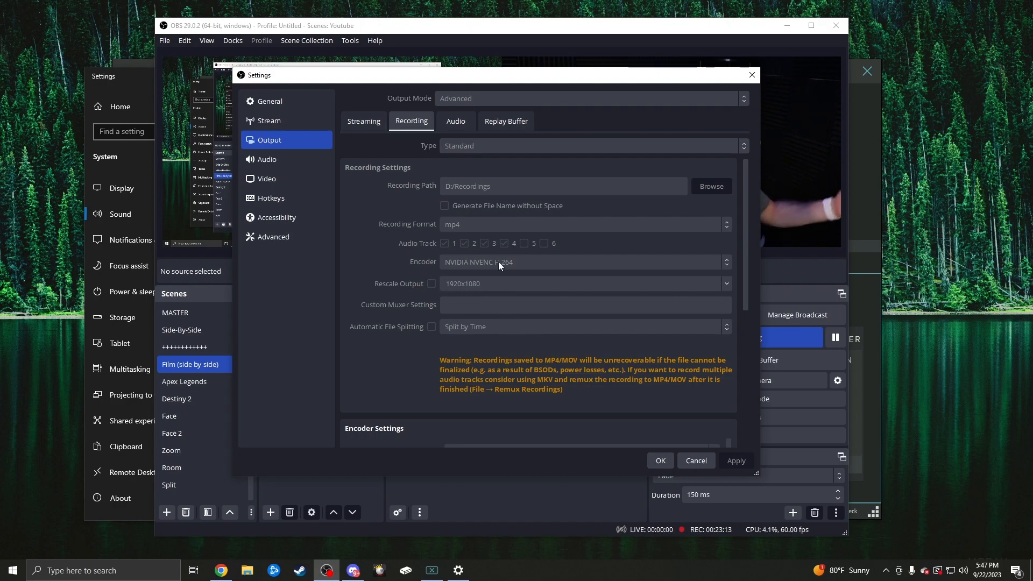
# - Look through the Audio settings, including the available desktop audio devices and the per-source push-to-talk options, and open the Video settings
pyautogui.click(279, 159)
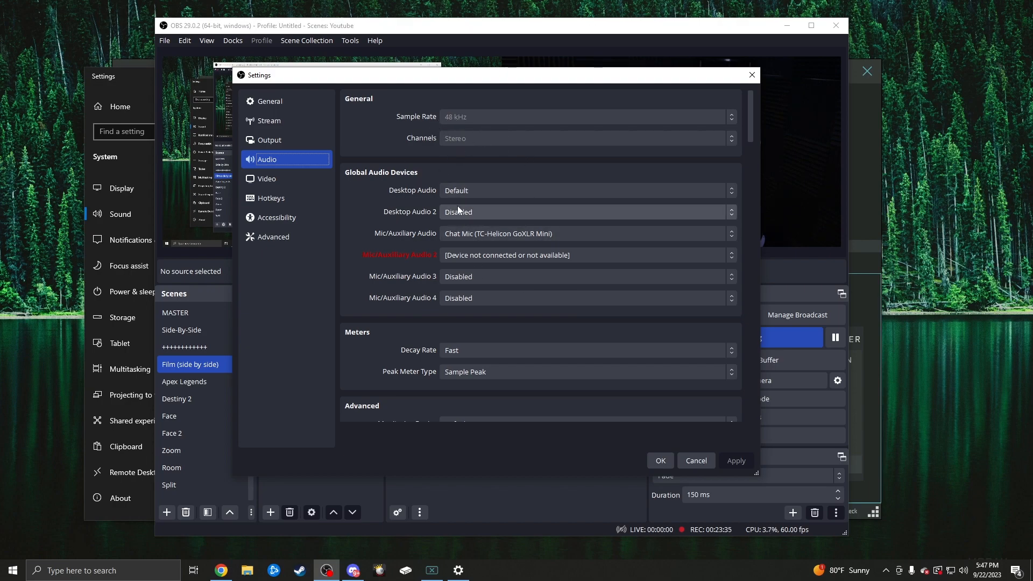
pyautogui.click(472, 190)
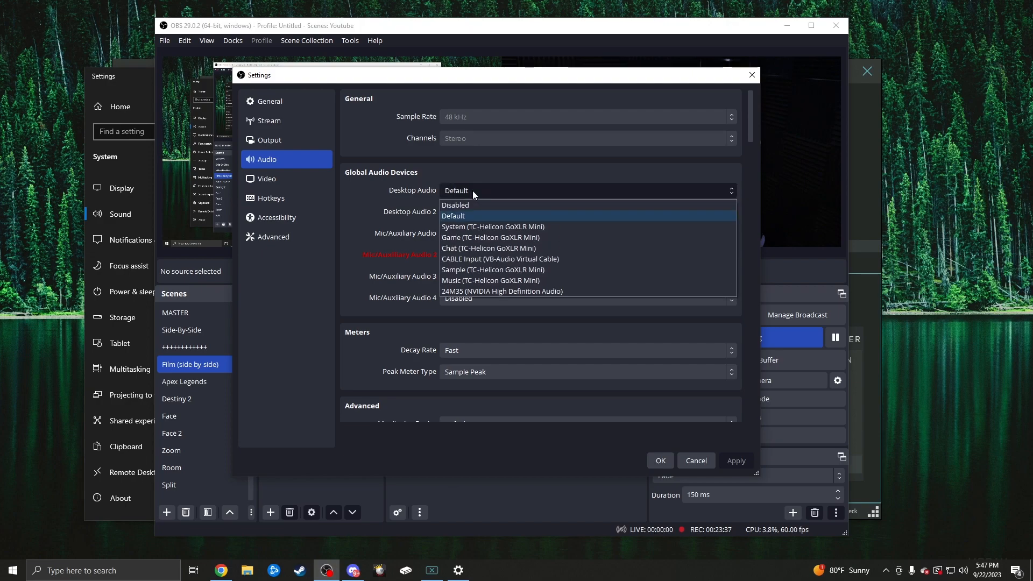
pyautogui.click(399, 209)
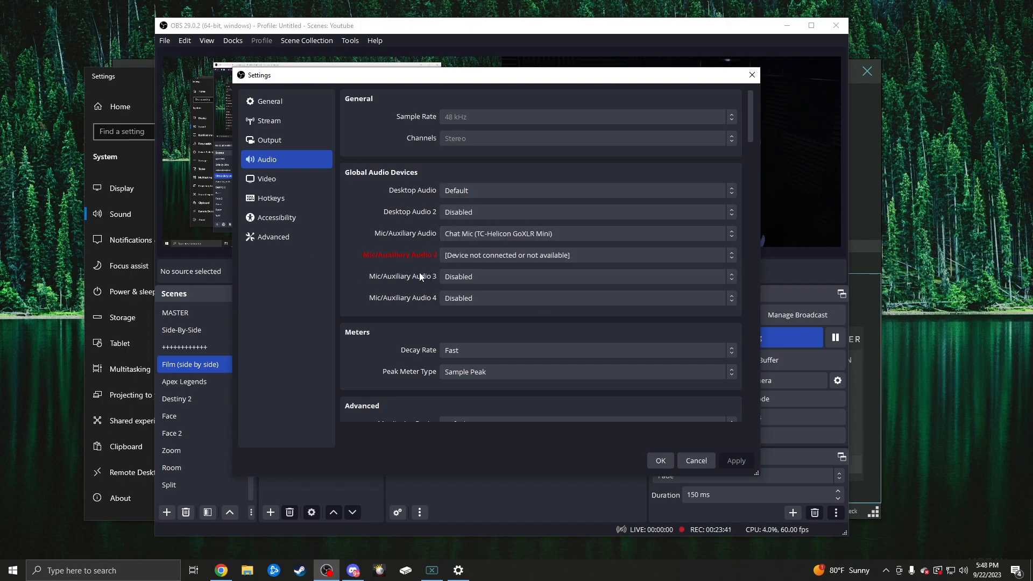
pyautogui.scroll(-3, 396, 262)
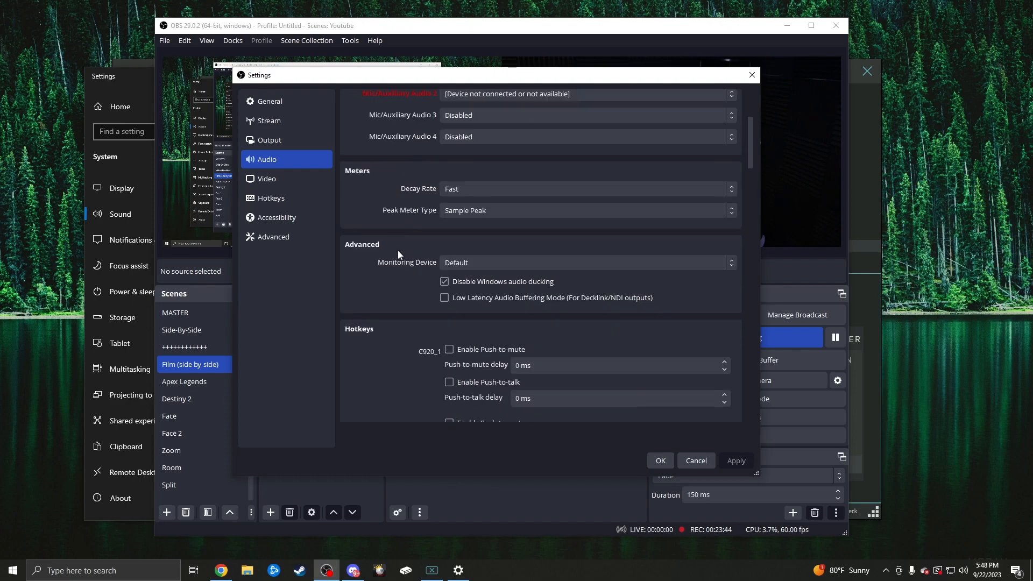
pyautogui.scroll(-4, 398, 253)
pyautogui.scroll(-10, 398, 252)
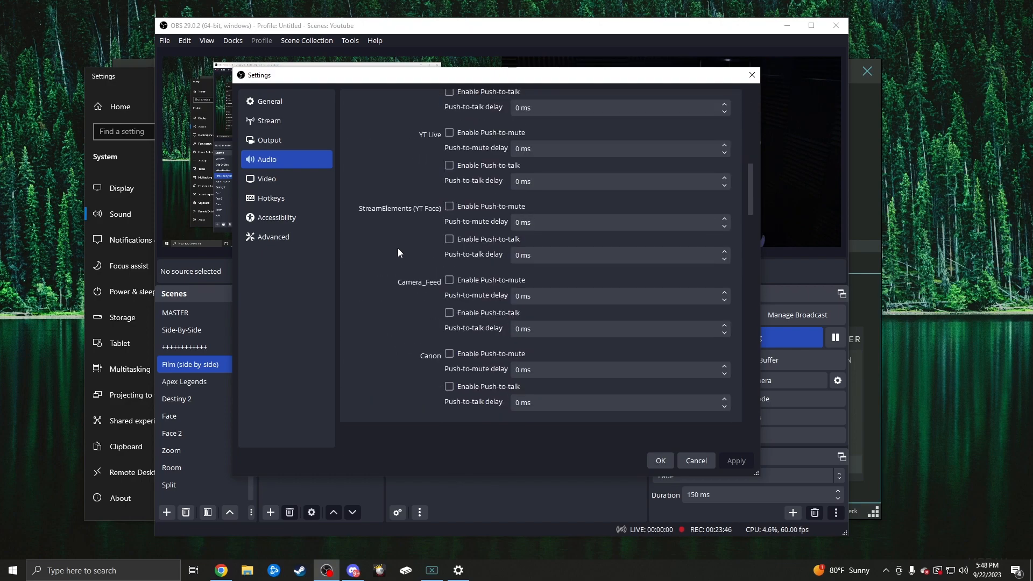
pyautogui.scroll(-10, 398, 251)
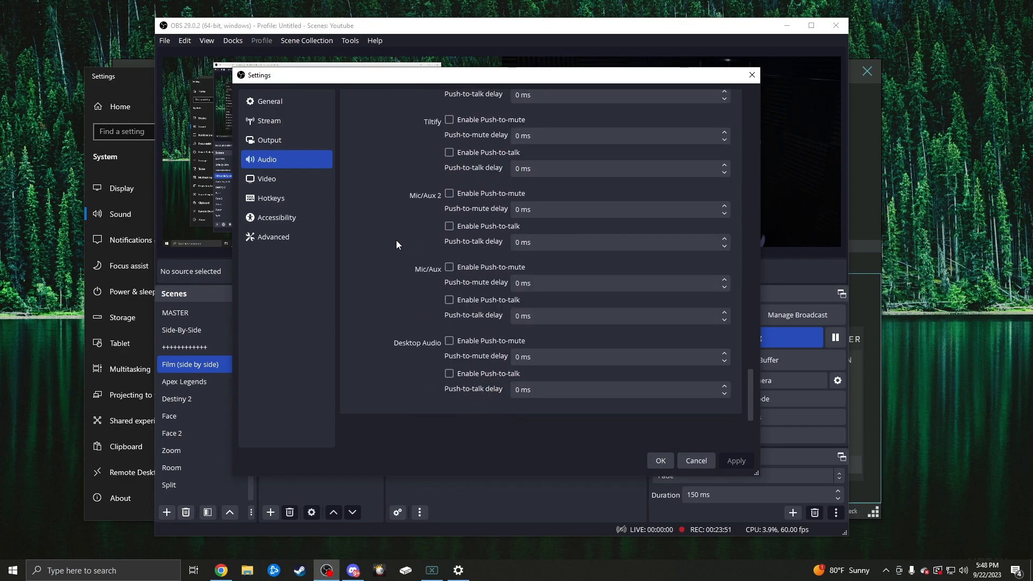
pyautogui.click(291, 184)
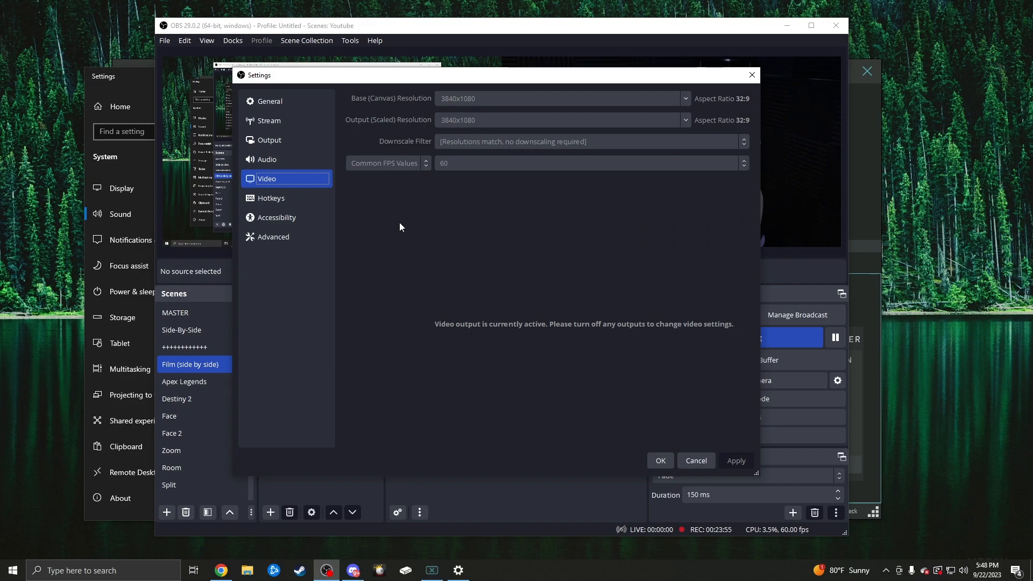